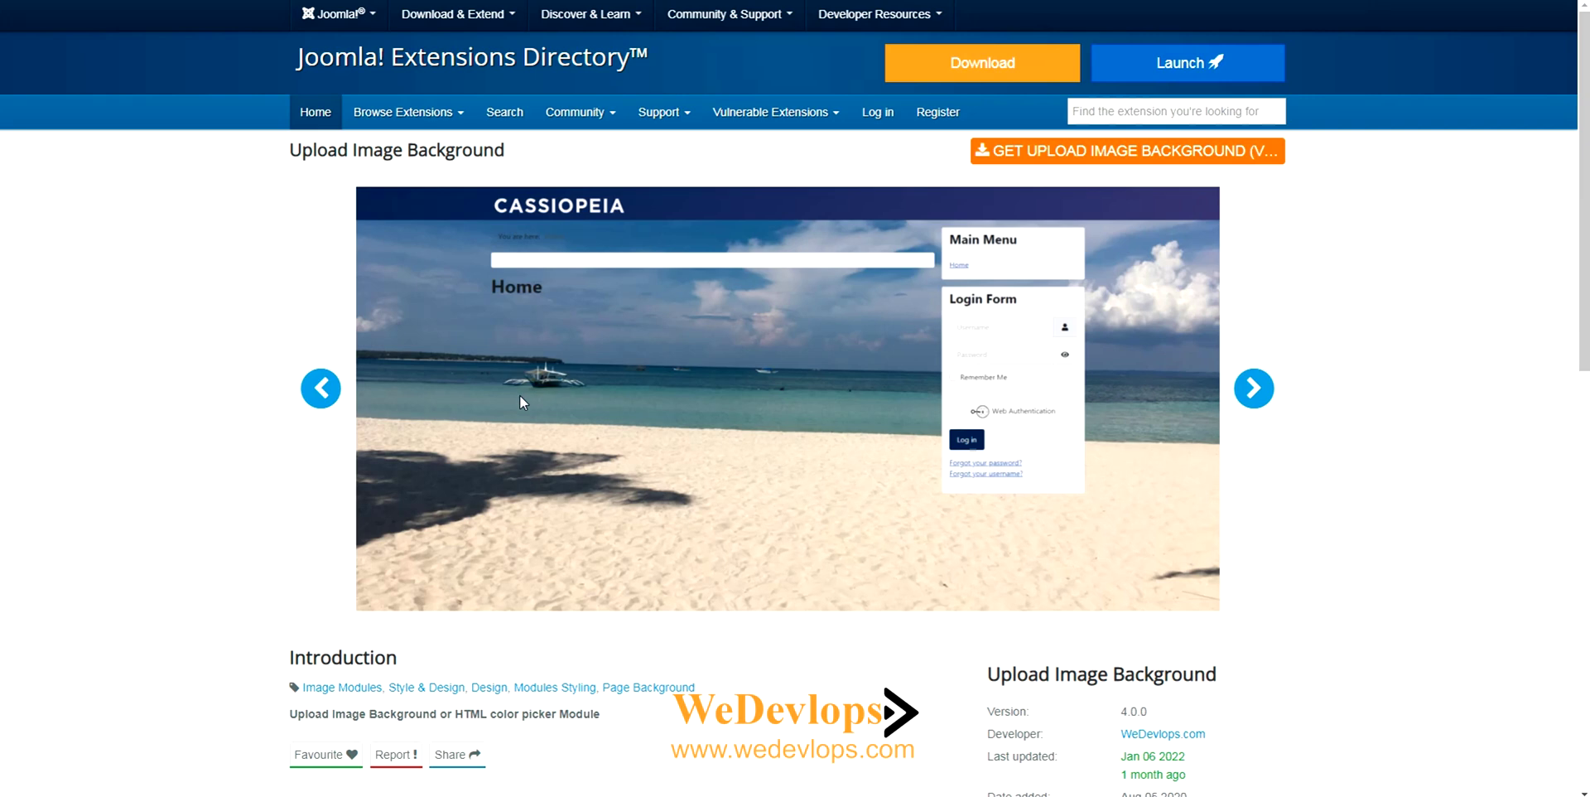
Scroll through the Upload Image Background JED listing to read its description and features.
{"action": "scroll", "coordinate": [682, 413], "scroll_direction": "down", "scroll_amount": 2}
{"action": "scroll", "coordinate": [686, 419], "scroll_direction": "down", "scroll_amount": 1}
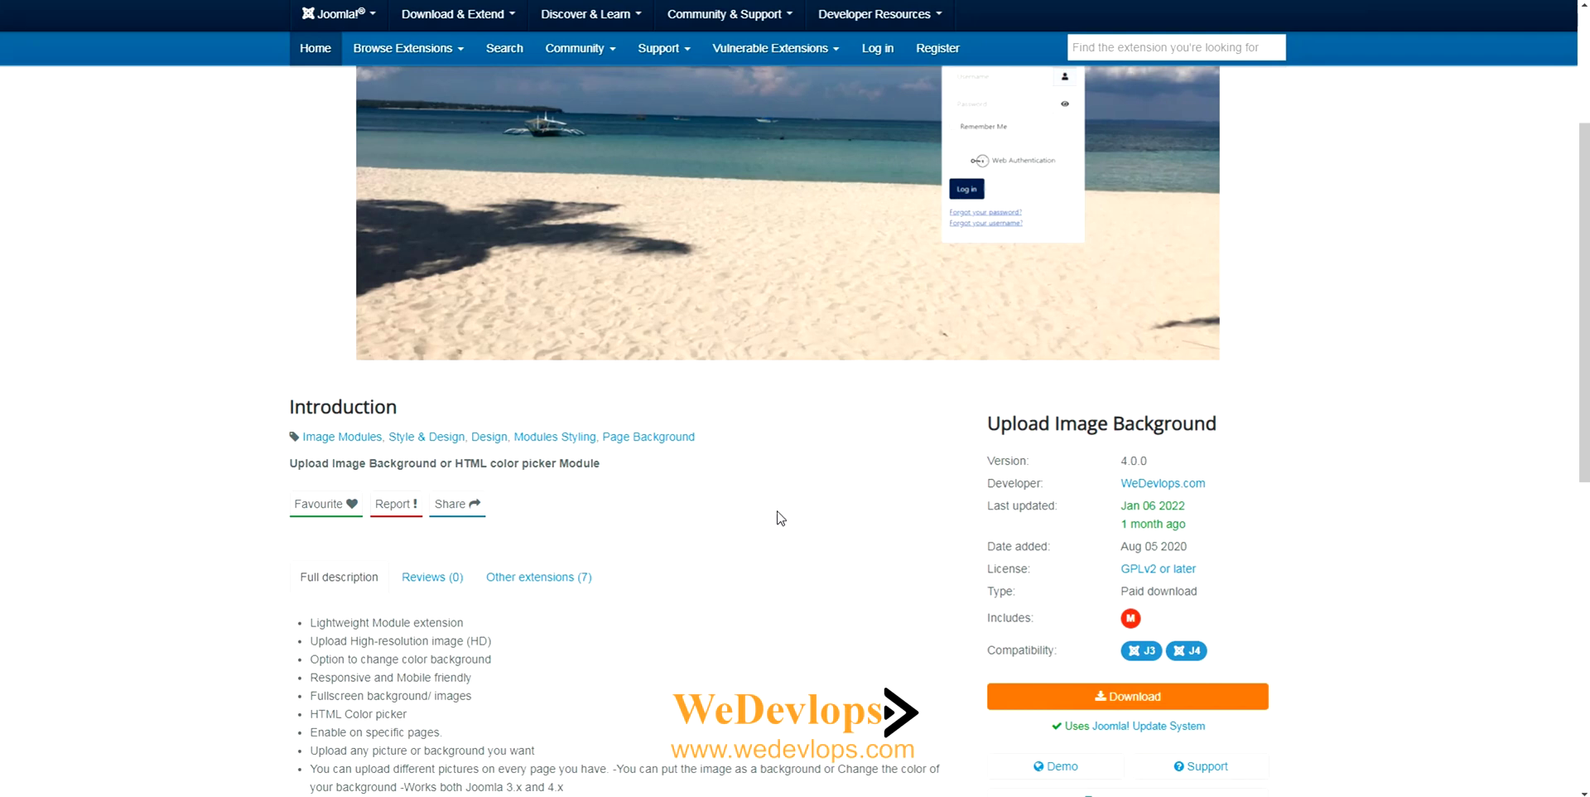
{"action": "scroll", "coordinate": [780, 518], "scroll_direction": "down", "scroll_amount": 2}
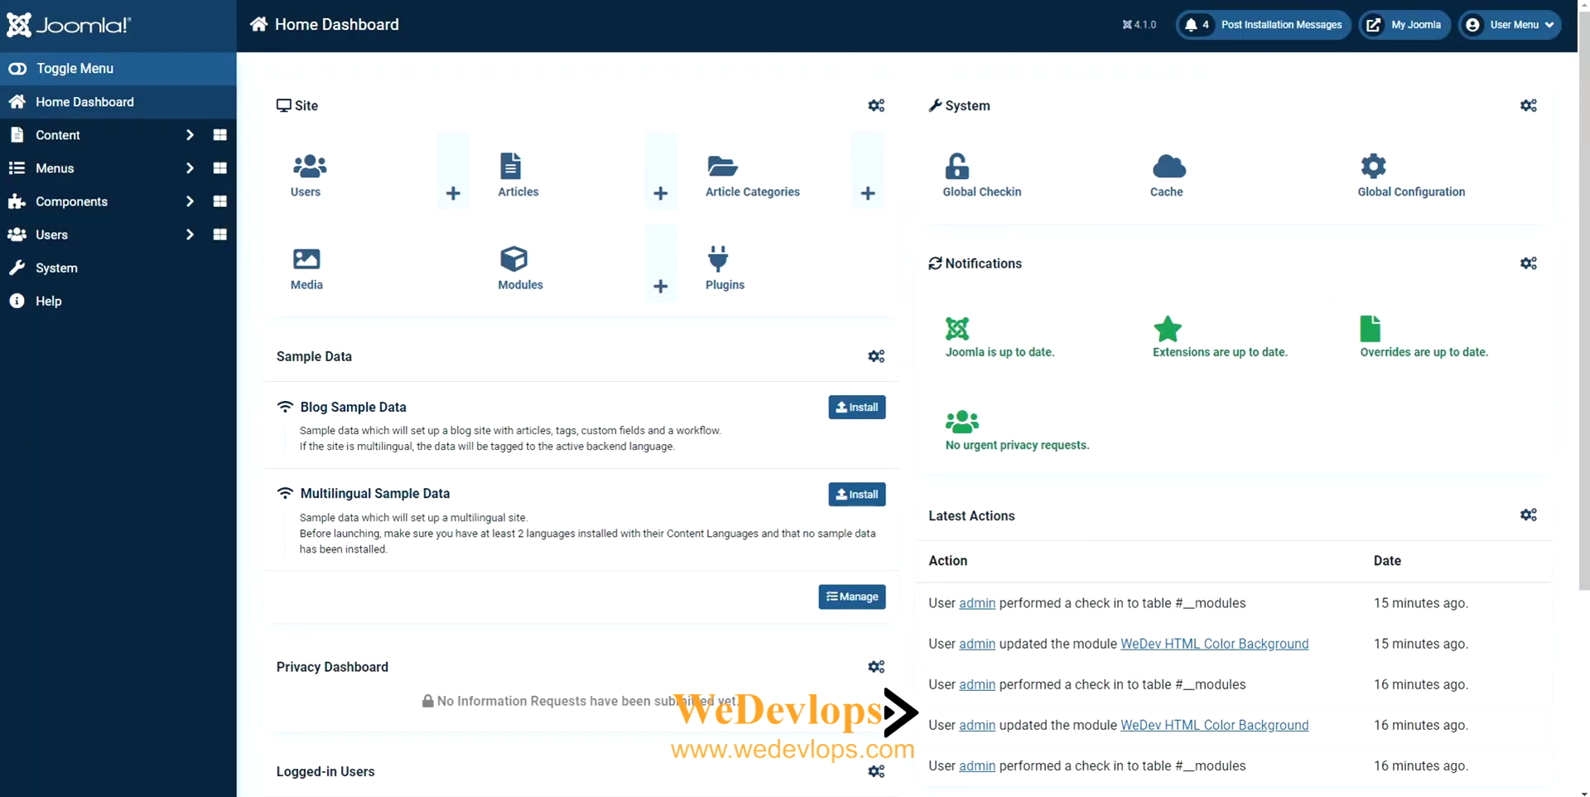
Go to System > Install > Extensions to reach the extension upload page.
{"action": "left_click", "coordinate": [70, 278]}
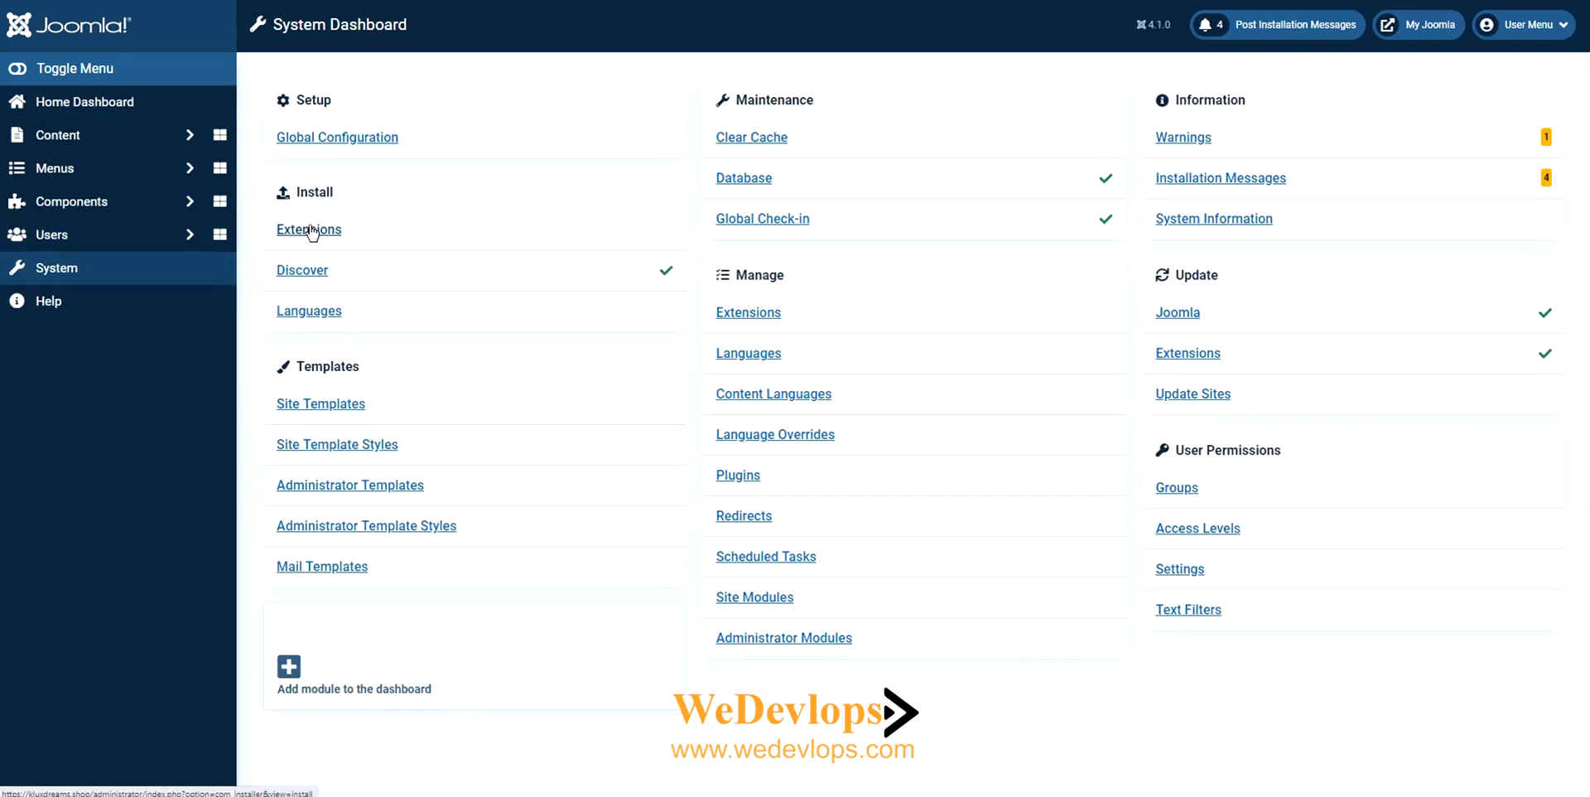
{"action": "left_click", "coordinate": [311, 230]}
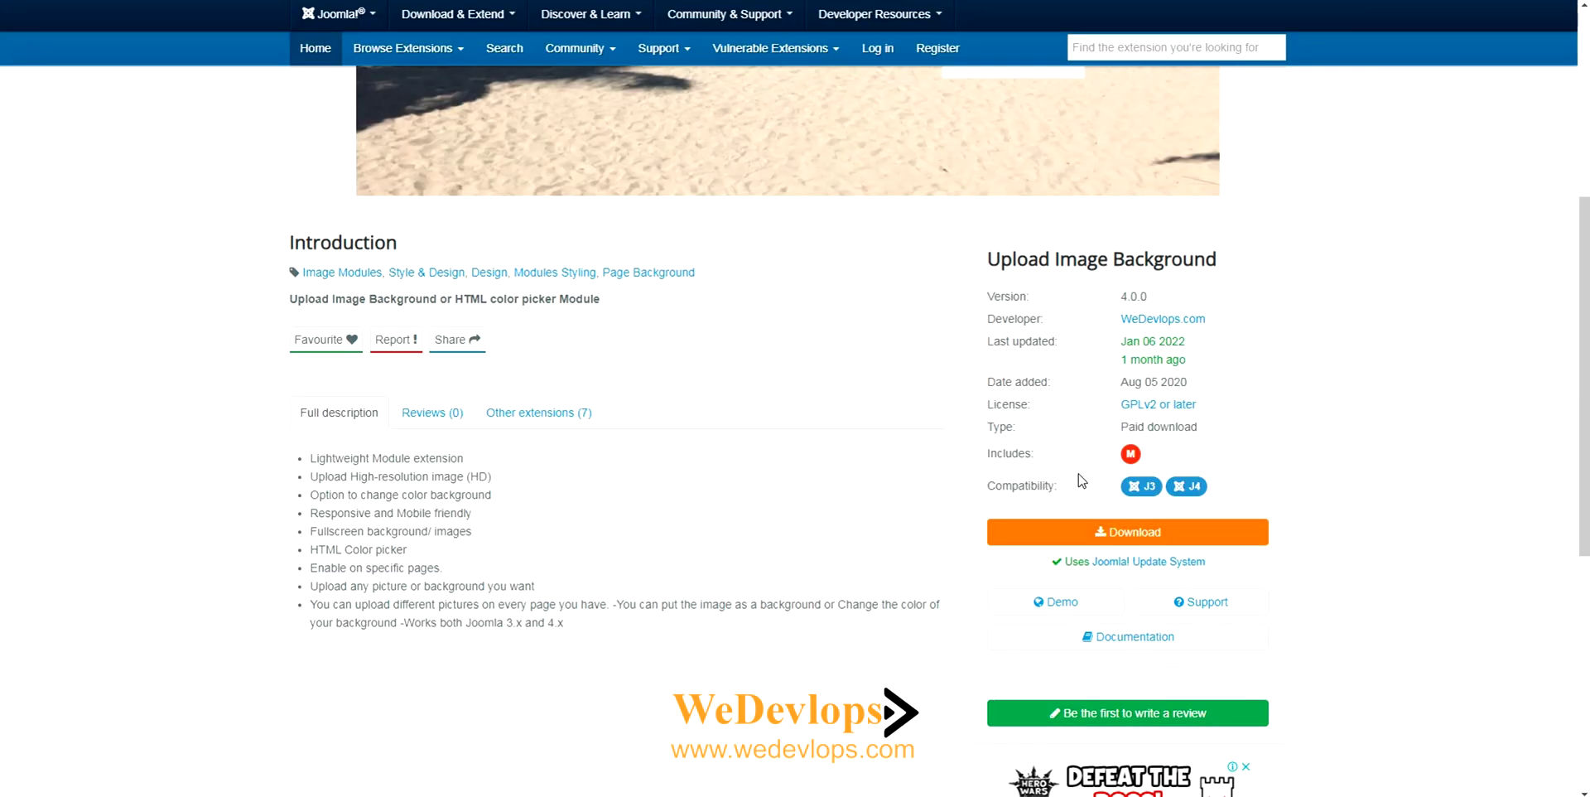
Follow Download to the WeDevlops shop and add the $18.00 Upload Image Background to the cart.
{"action": "left_click", "coordinate": [1070, 534]}
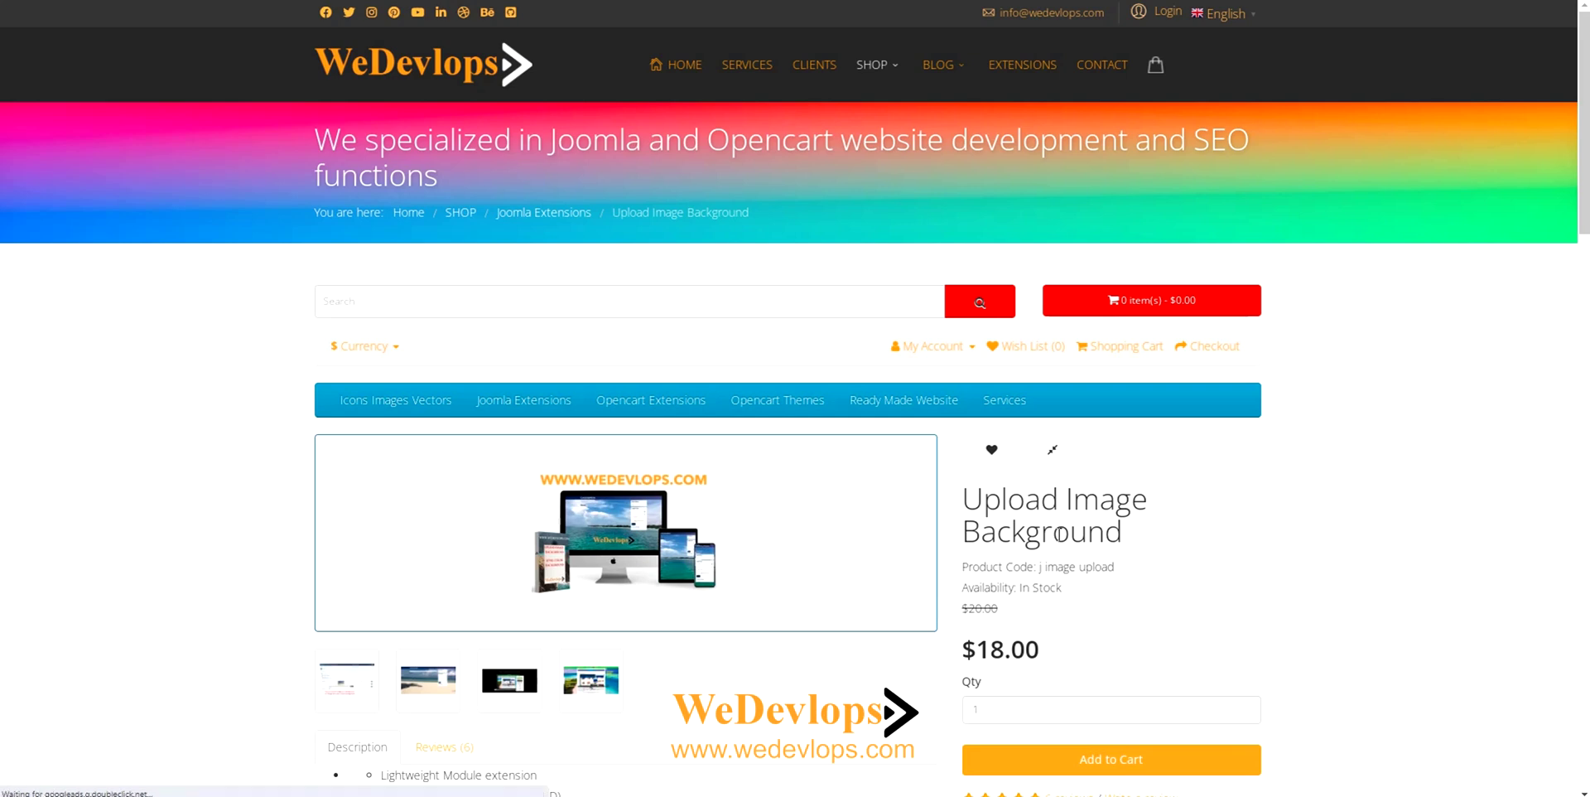
{"action": "scroll", "coordinate": [1058, 534], "scroll_direction": "down", "scroll_amount": 1}
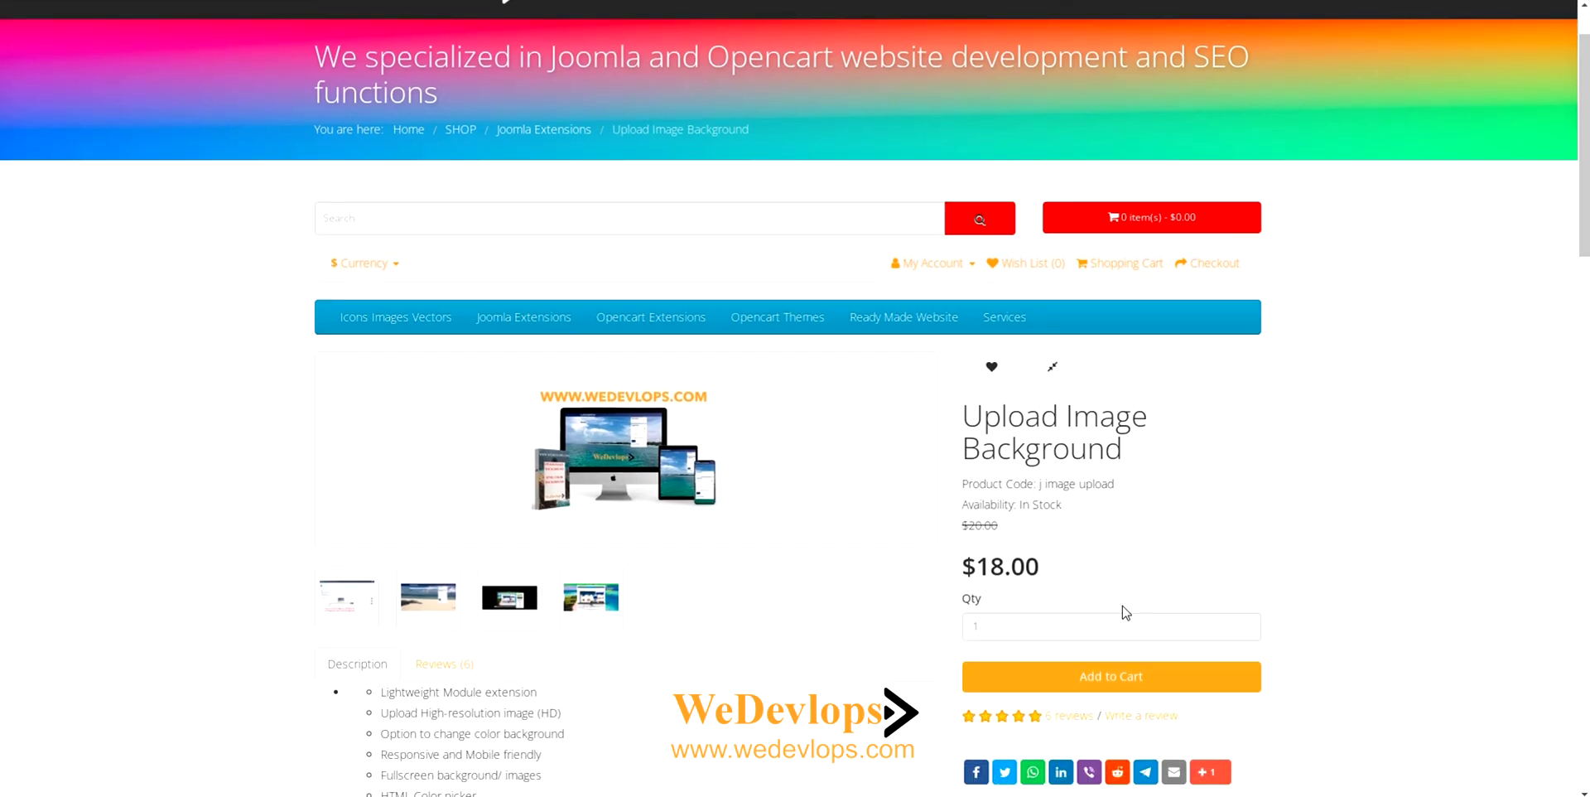
{"action": "left_click", "coordinate": [1122, 687]}
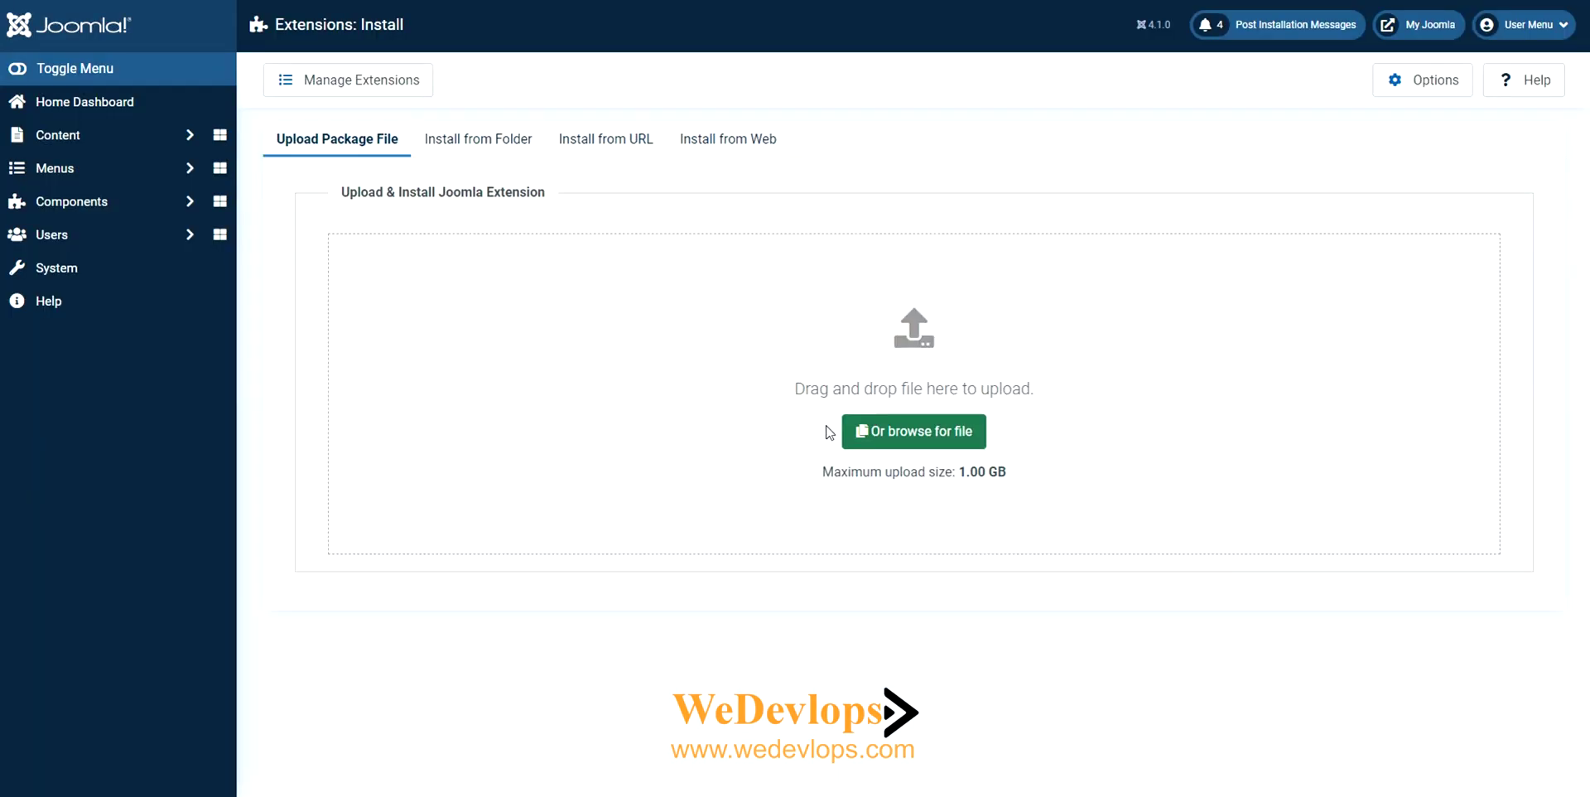
Upload and install mod_wedev_background.zip from the UNZIPFIRSTImagebackground.OCMOD.ZIP folder.
{"action": "left_click", "coordinate": [906, 439]}
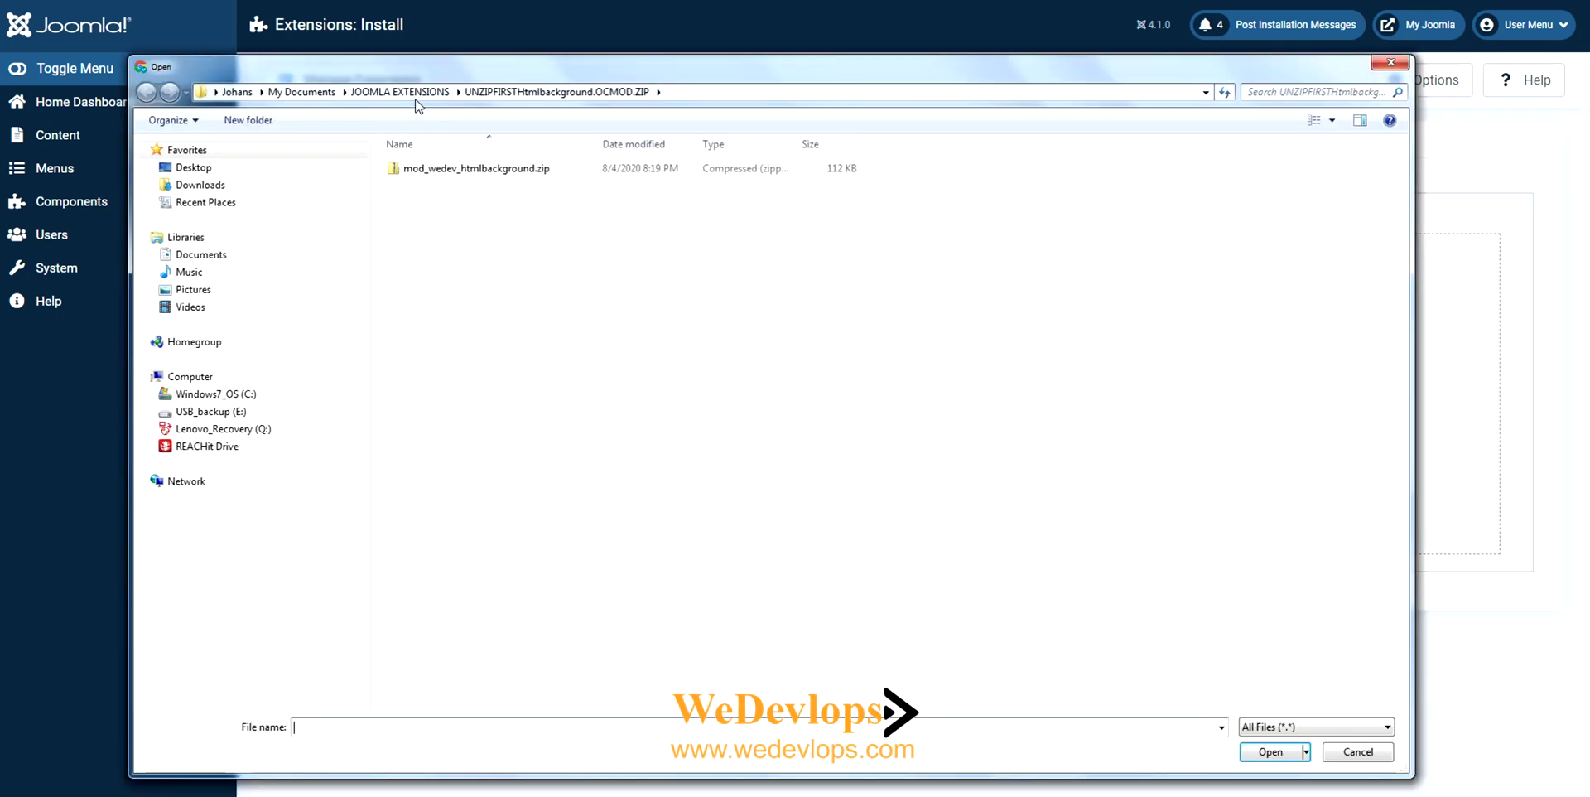
{"action": "left_click", "coordinate": [400, 92]}
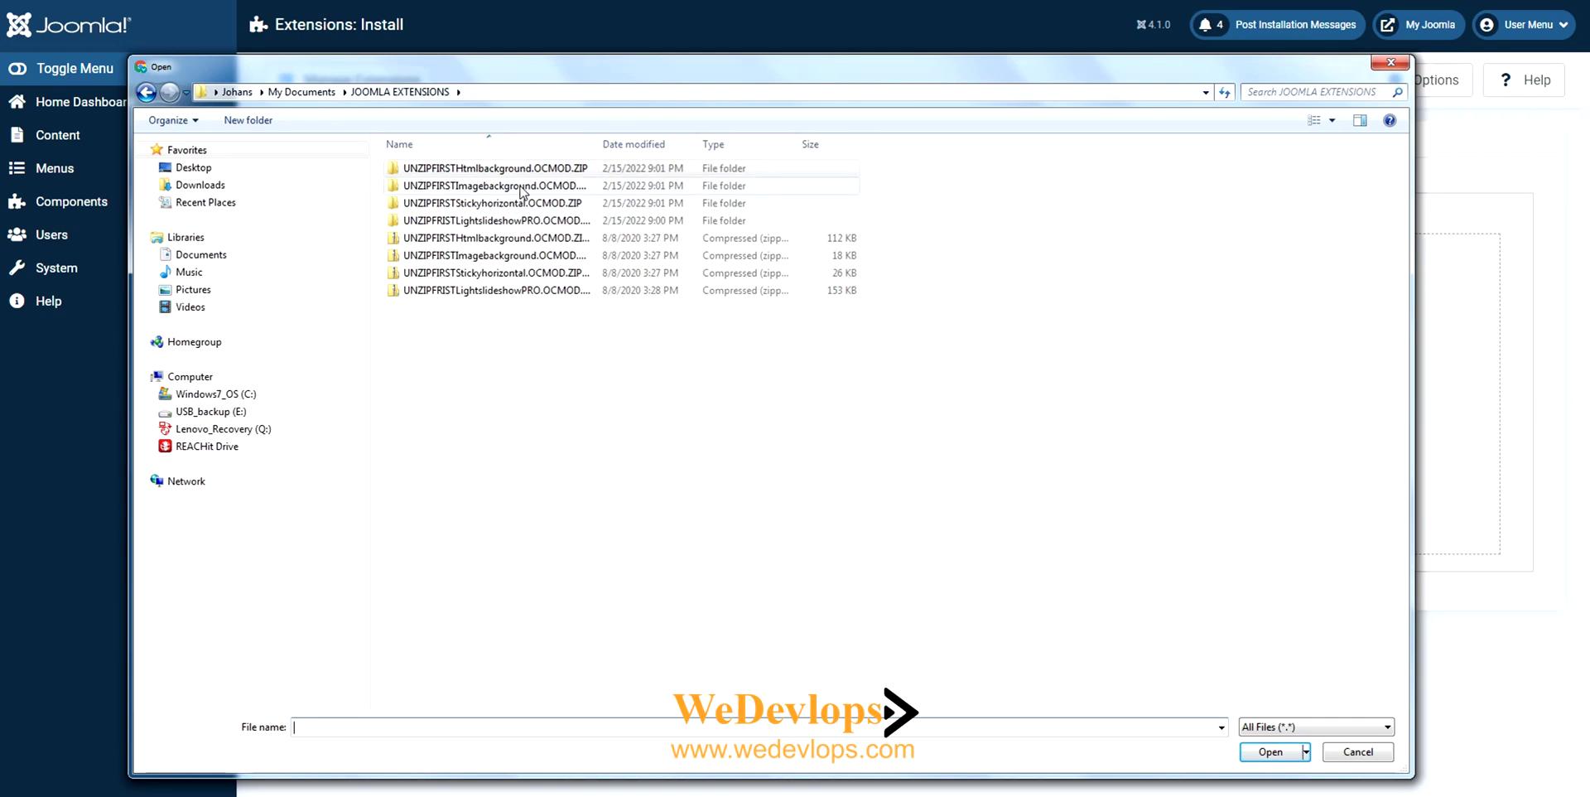
{"action": "double_click", "coordinate": [522, 188]}
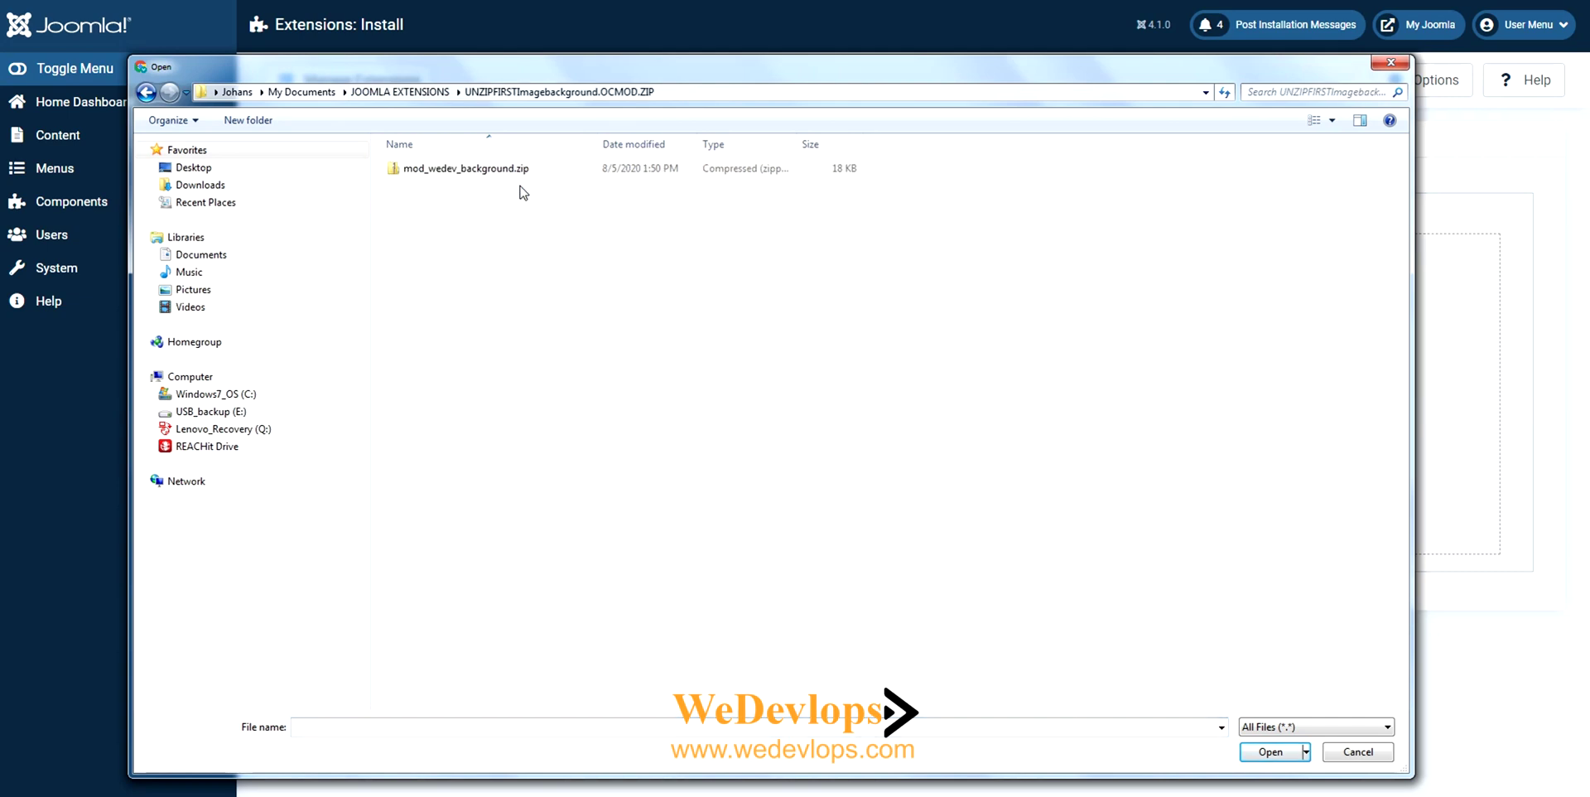
{"action": "left_click", "coordinate": [479, 179]}
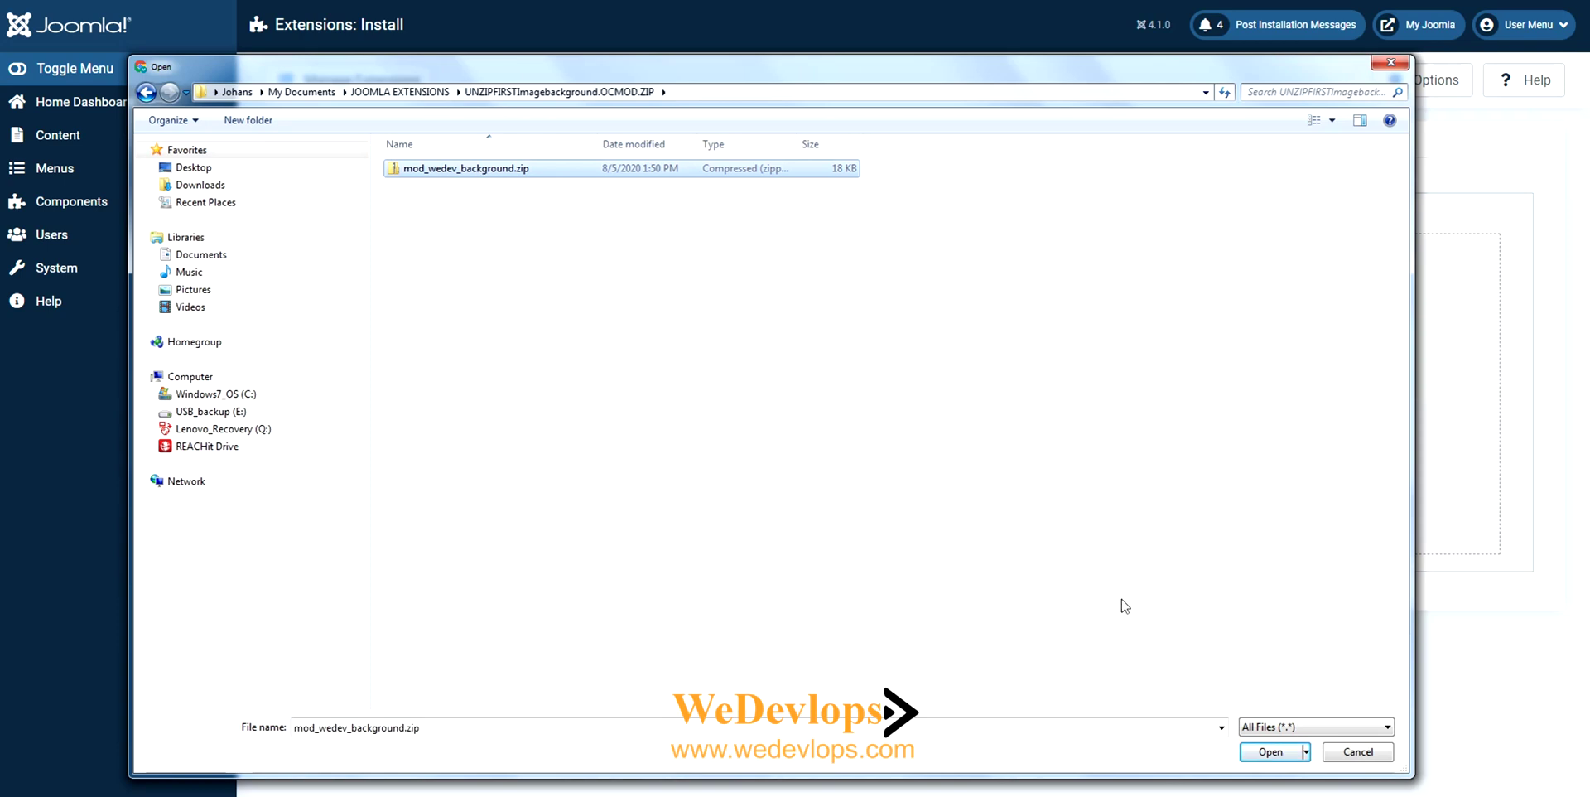
{"action": "left_click", "coordinate": [1271, 752]}
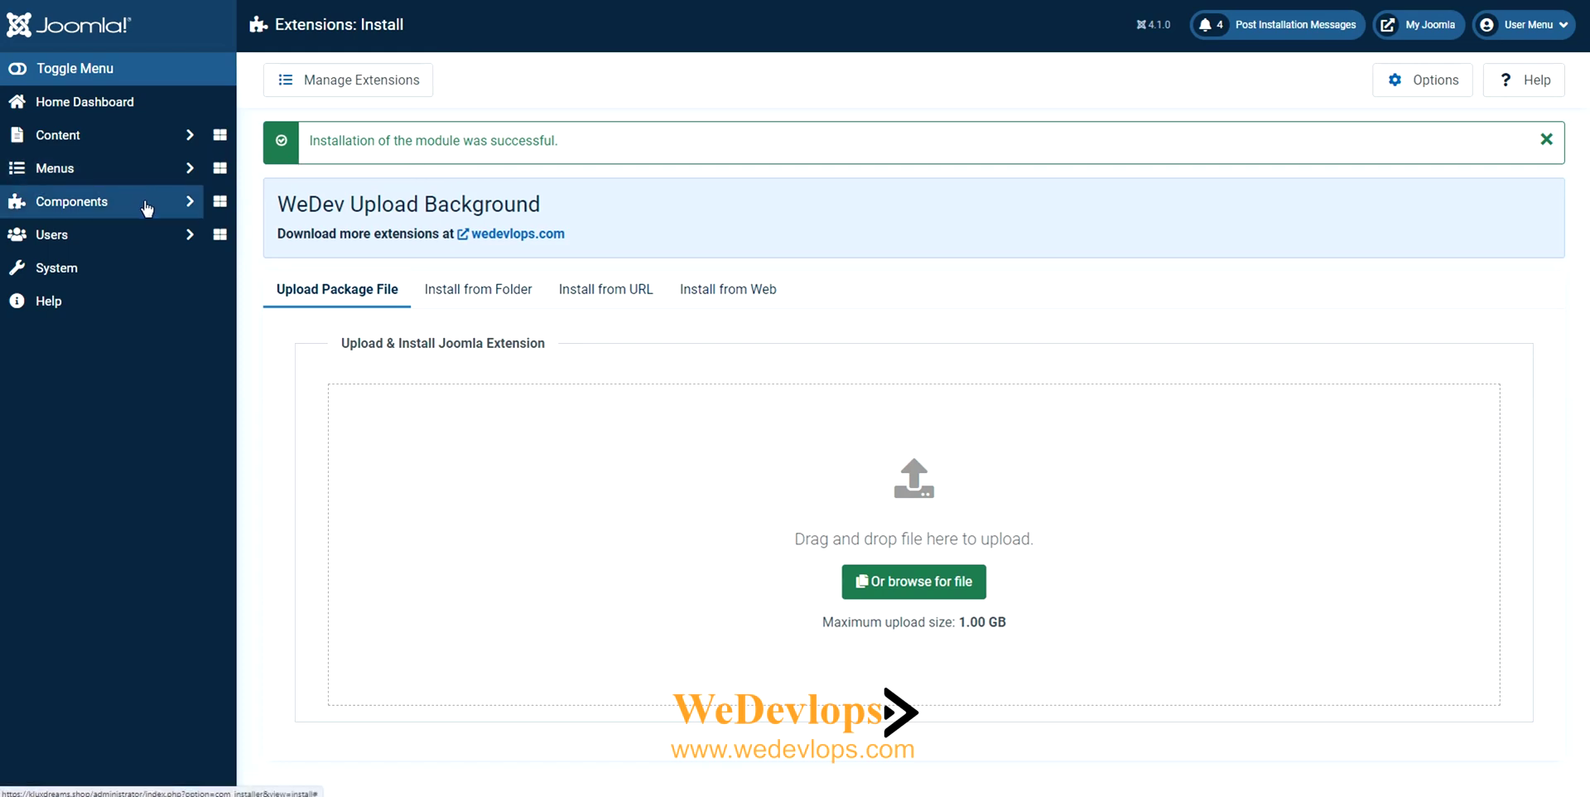
Open WeDev Upload Background from the site Modules list for editing.
{"action": "left_click", "coordinate": [106, 113]}
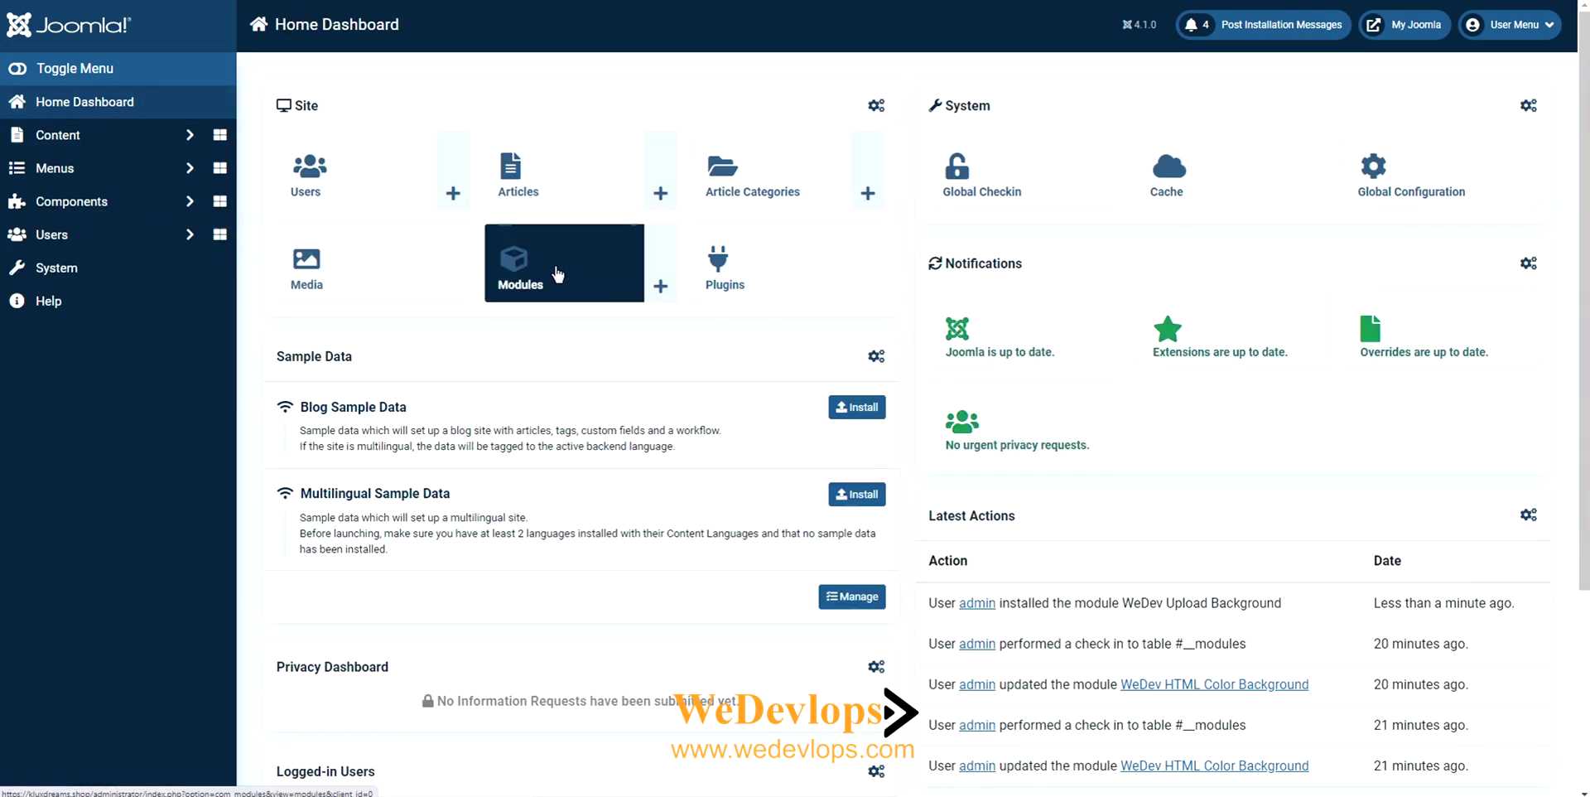
{"action": "left_click", "coordinate": [558, 274]}
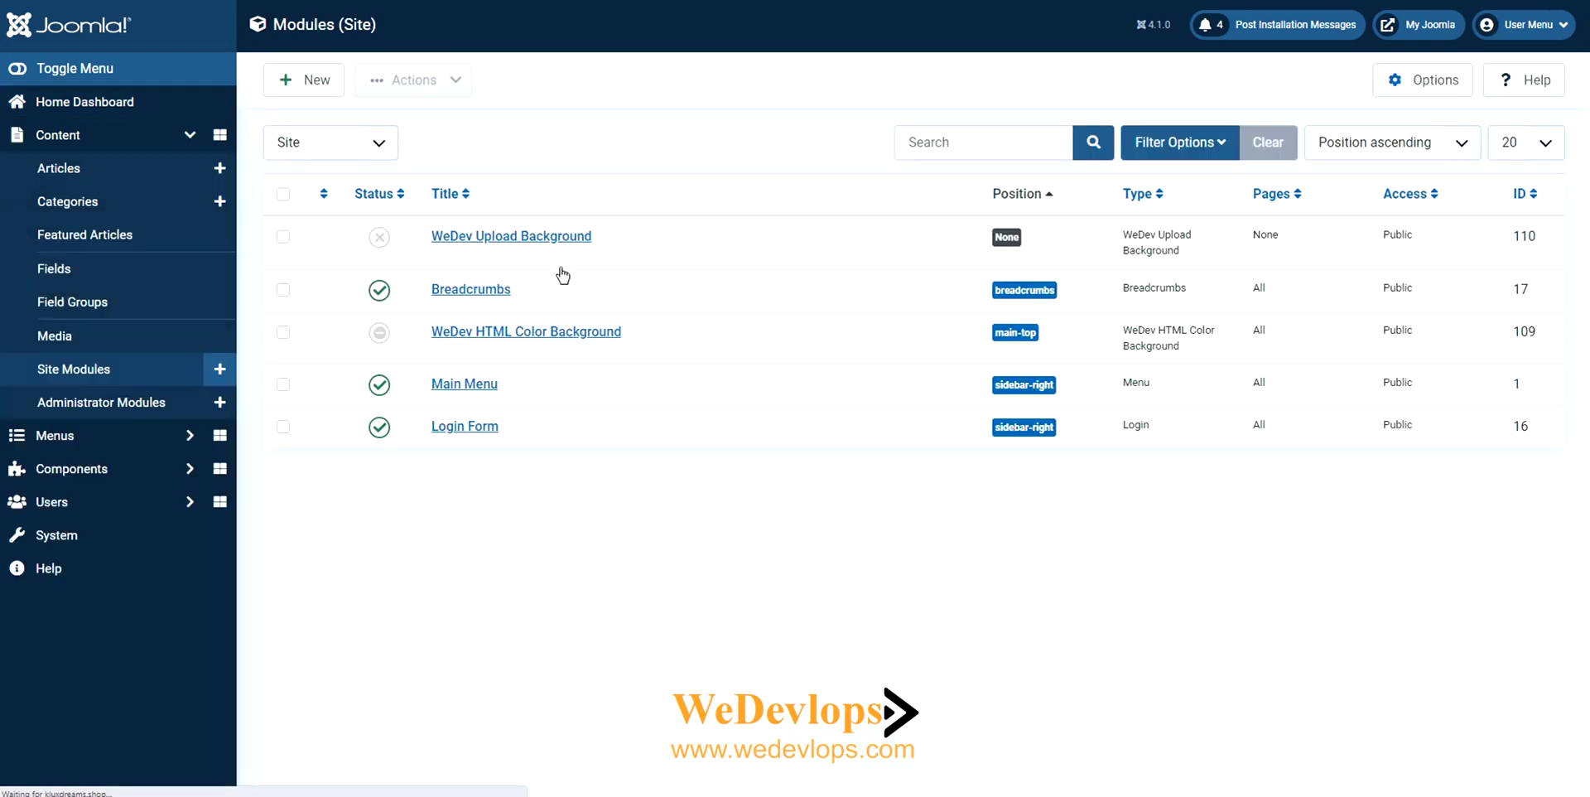
{"action": "left_click", "coordinate": [530, 237]}
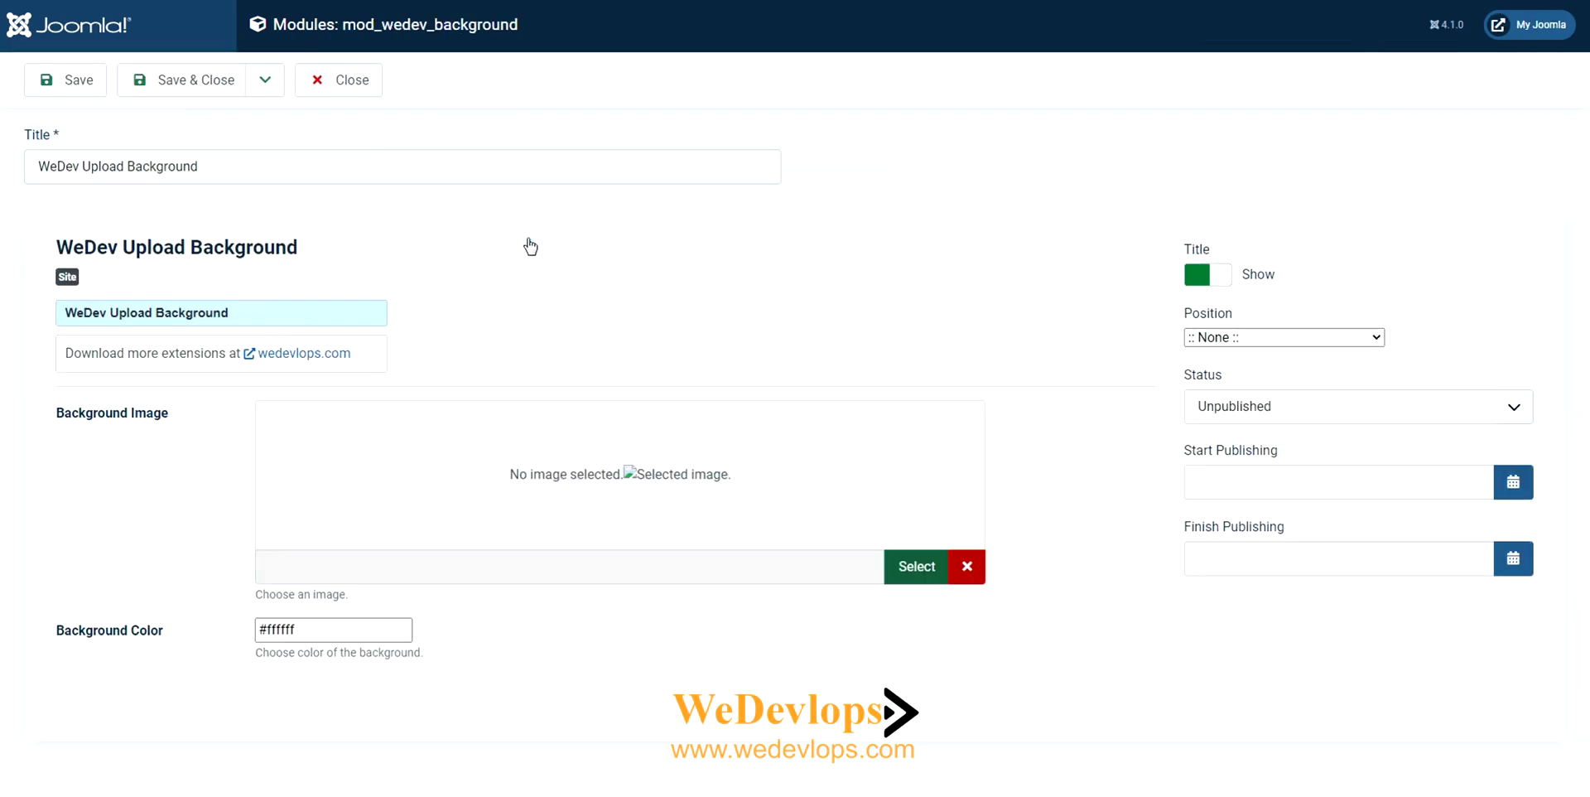
{"action": "scroll", "coordinate": [707, 309], "scroll_direction": "down", "scroll_amount": 1}
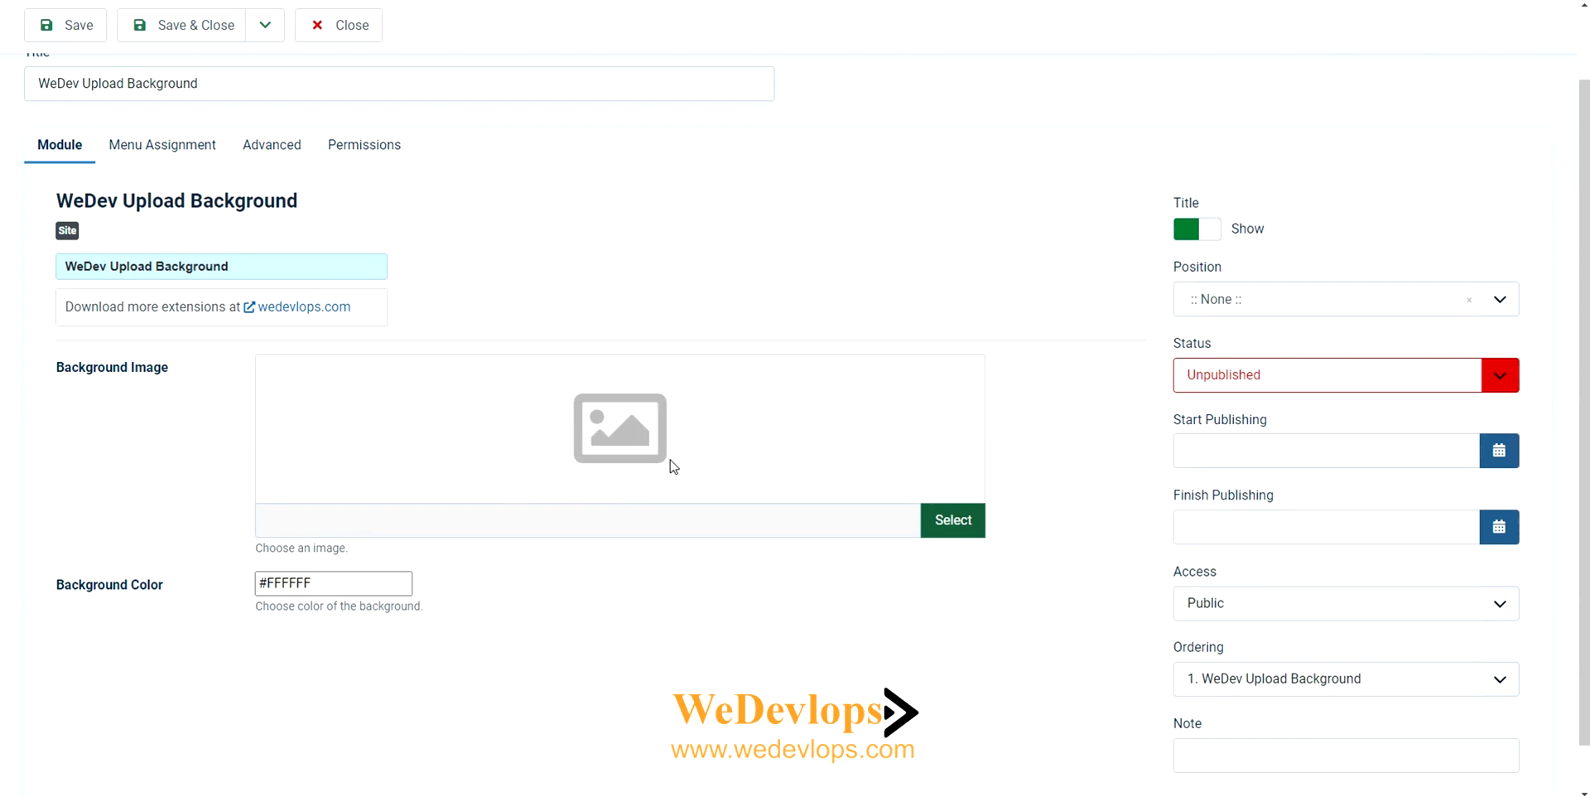
Set the module's background colour to a bright green.
{"action": "left_click", "coordinate": [346, 590]}
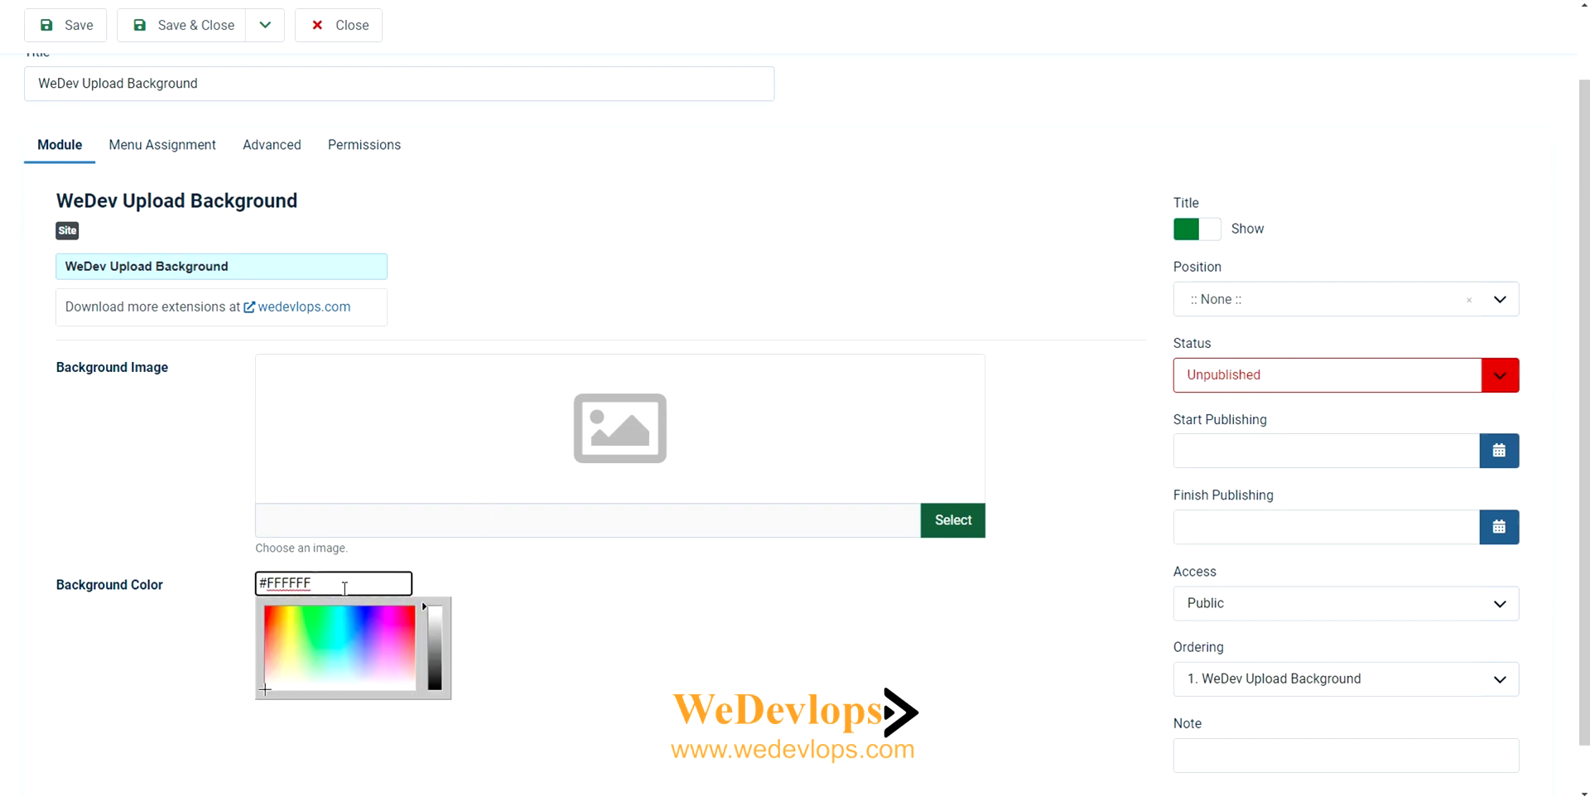
{"action": "left_click_drag", "start_coordinate": [328, 613], "coordinate": [312, 629]}
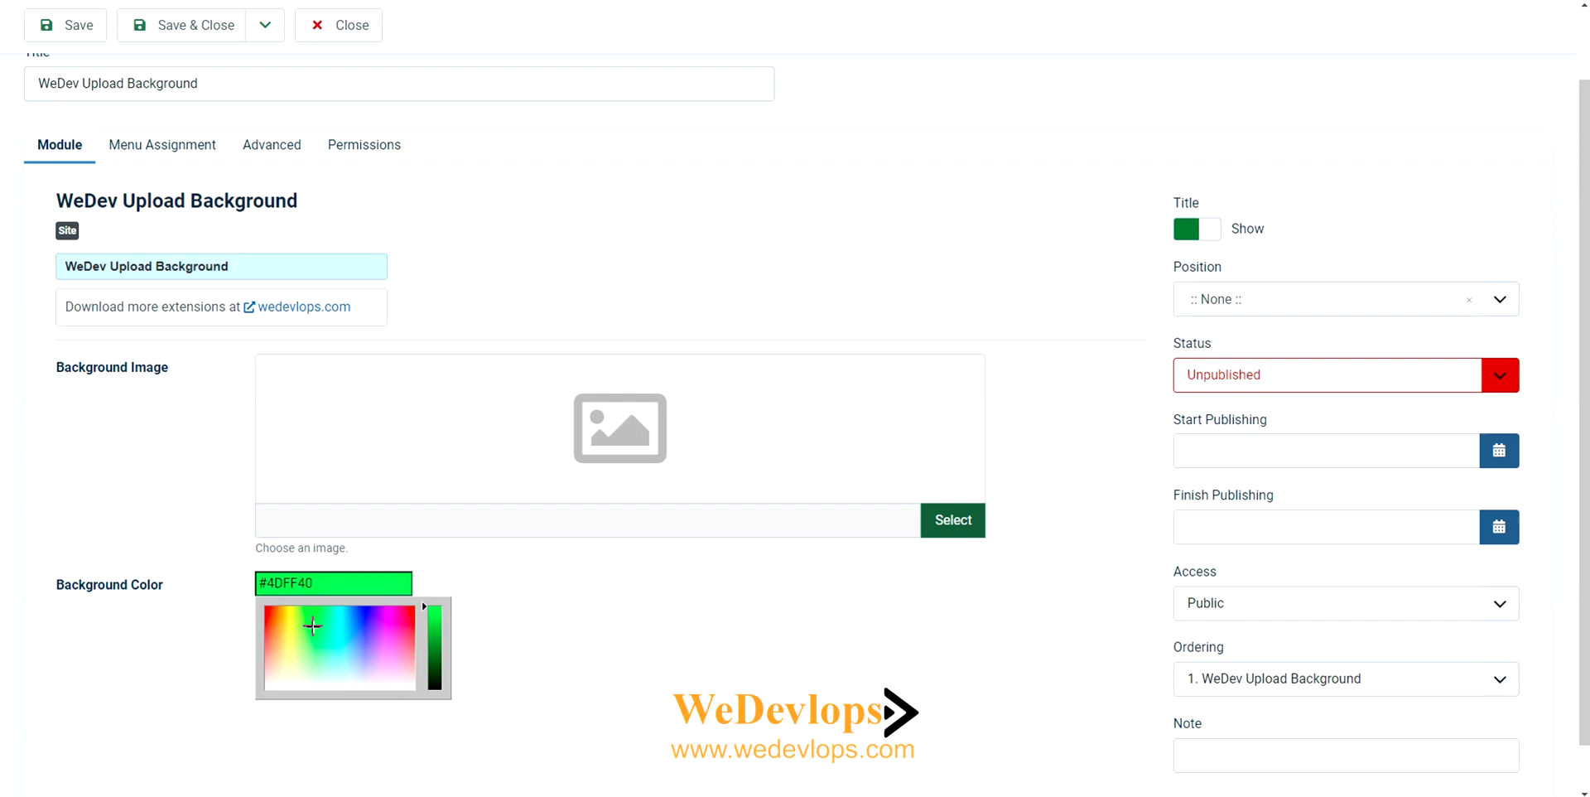
{"action": "left_click", "coordinate": [593, 627]}
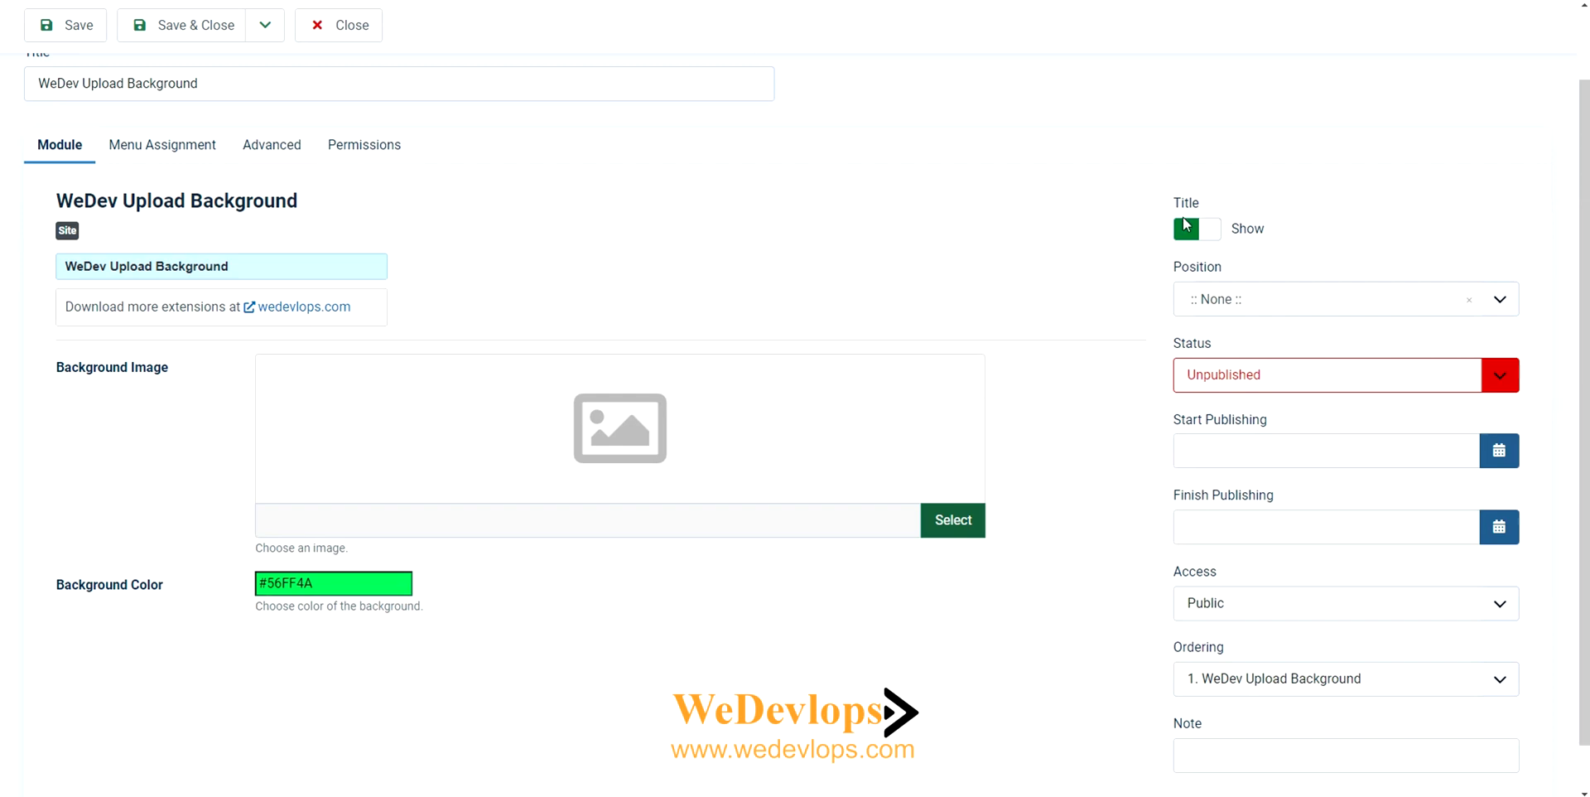
Hide the module title, place it in main-top, and set it to Published.
{"action": "left_click", "coordinate": [1187, 230]}
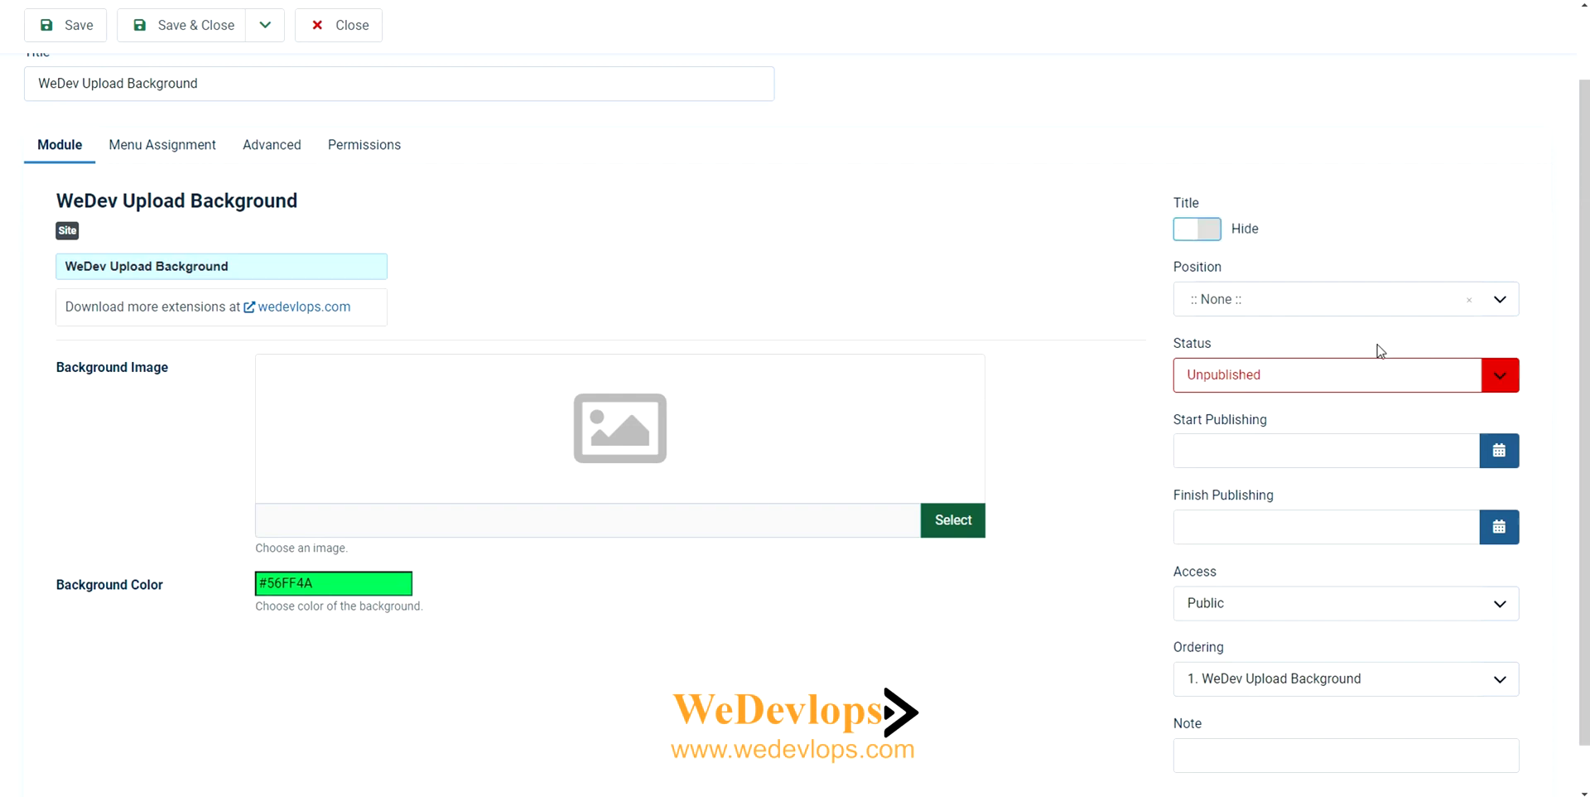
{"action": "left_click", "coordinate": [1259, 304]}
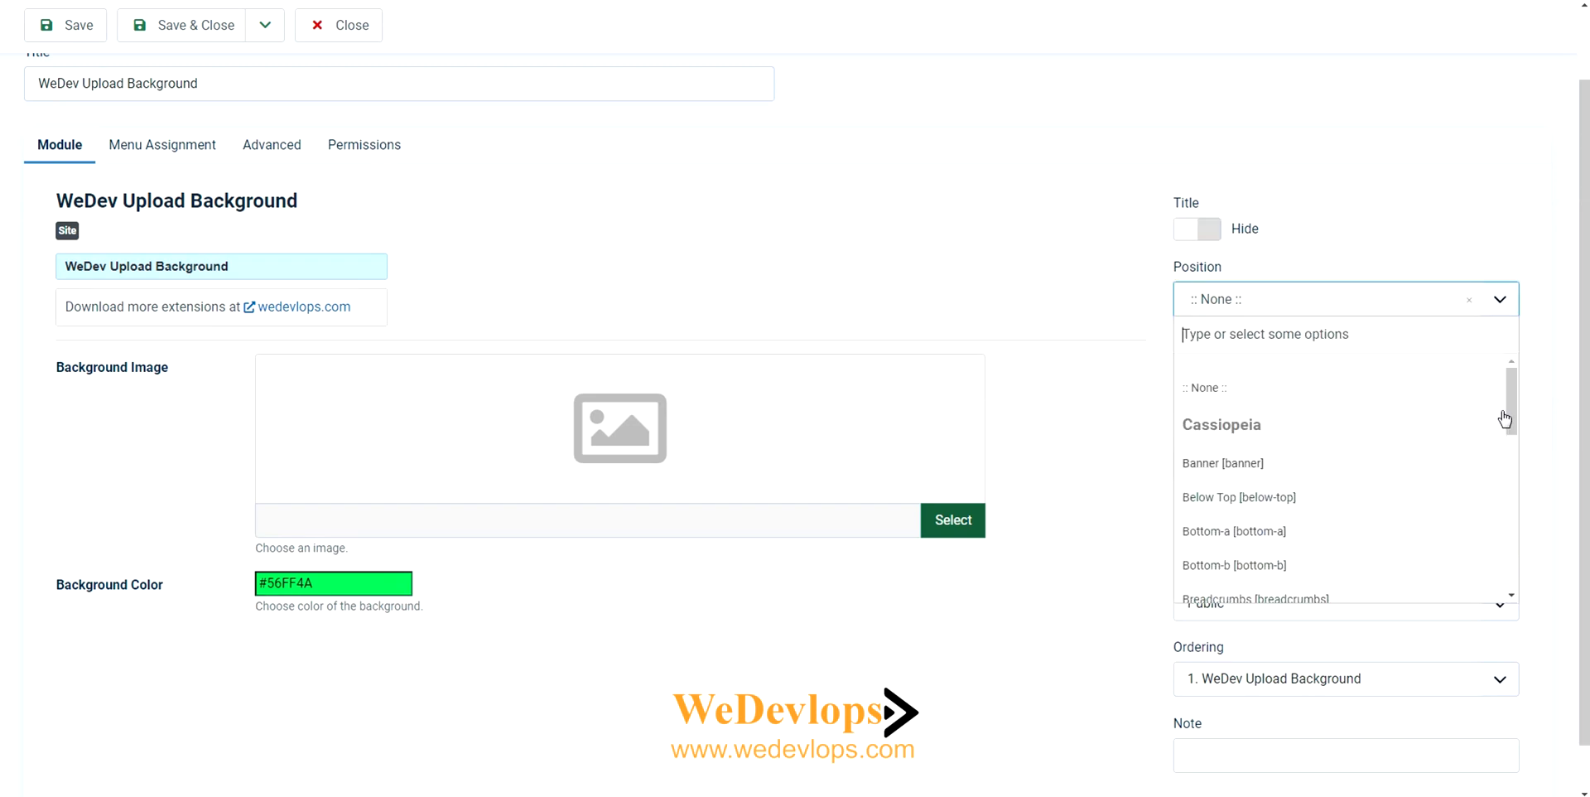
{"action": "left_click_drag", "start_coordinate": [1508, 414], "coordinate": [1508, 445]}
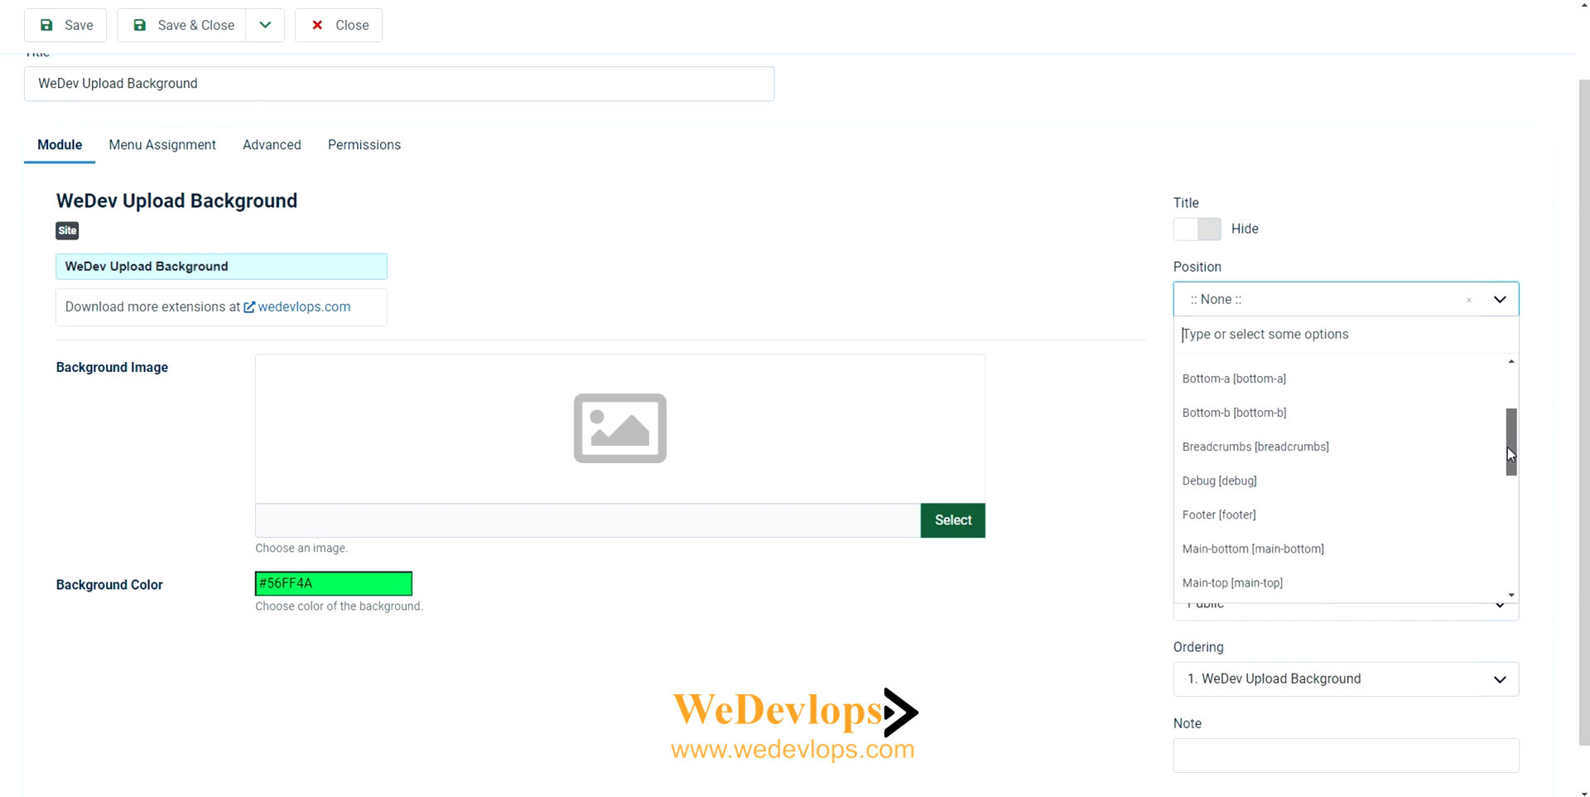
{"action": "left_click", "coordinate": [1273, 578]}
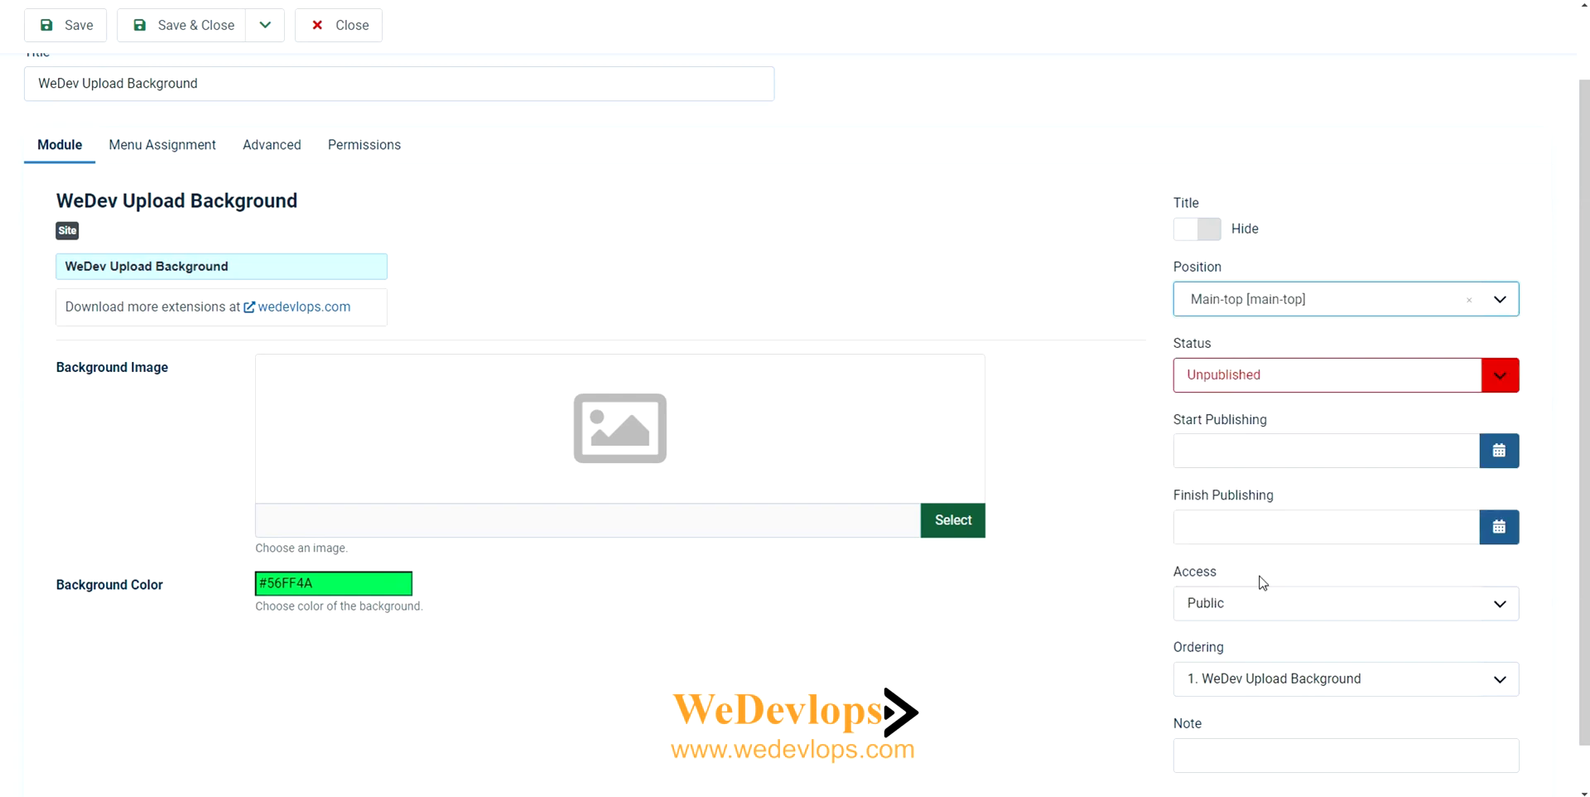
{"action": "left_click", "coordinate": [1231, 388]}
{"action": "left_click", "coordinate": [1230, 403]}
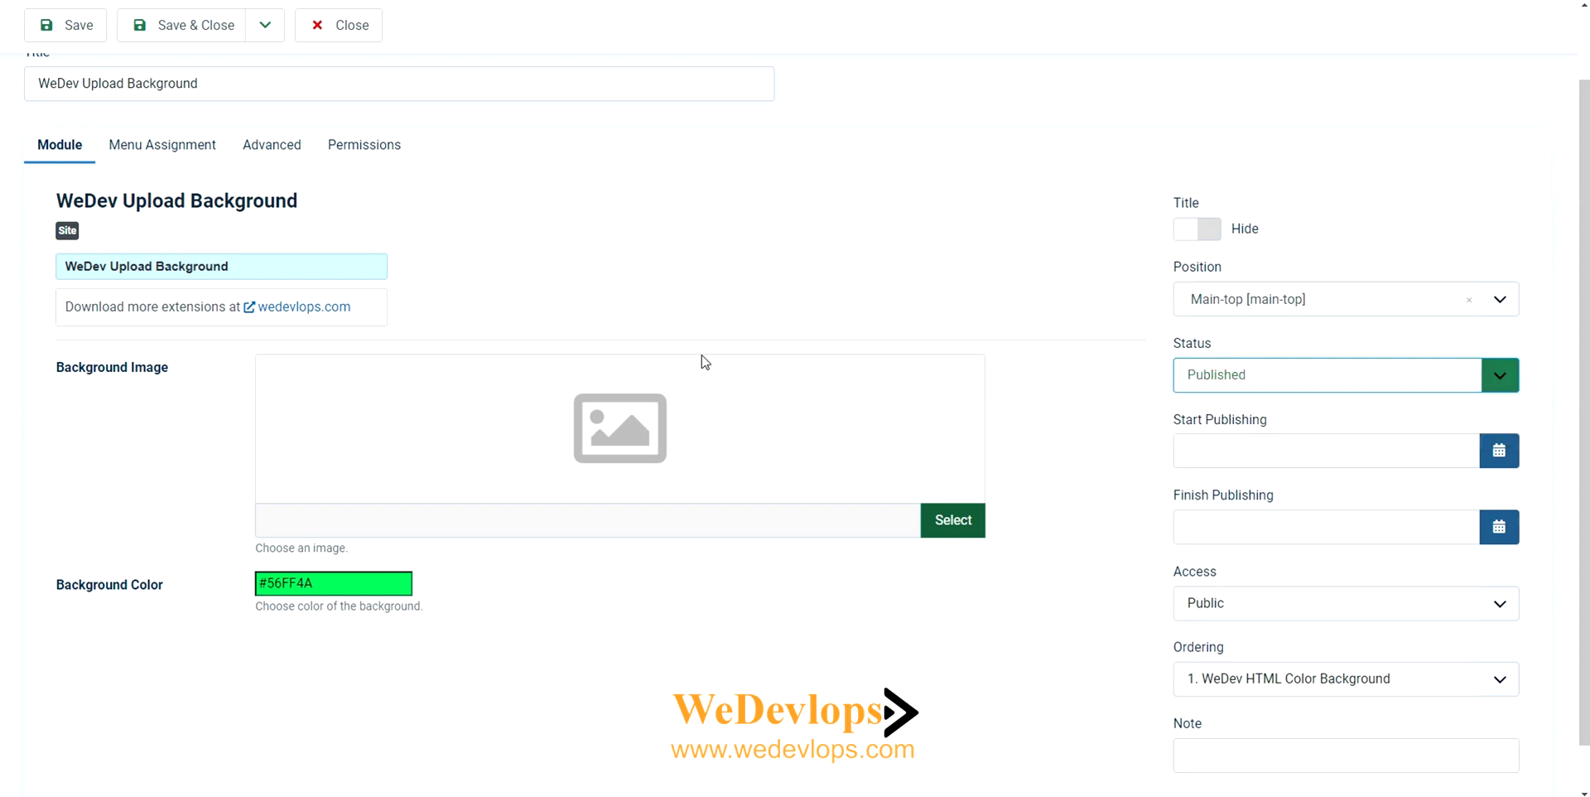
{"action": "left_click", "coordinate": [169, 148]}
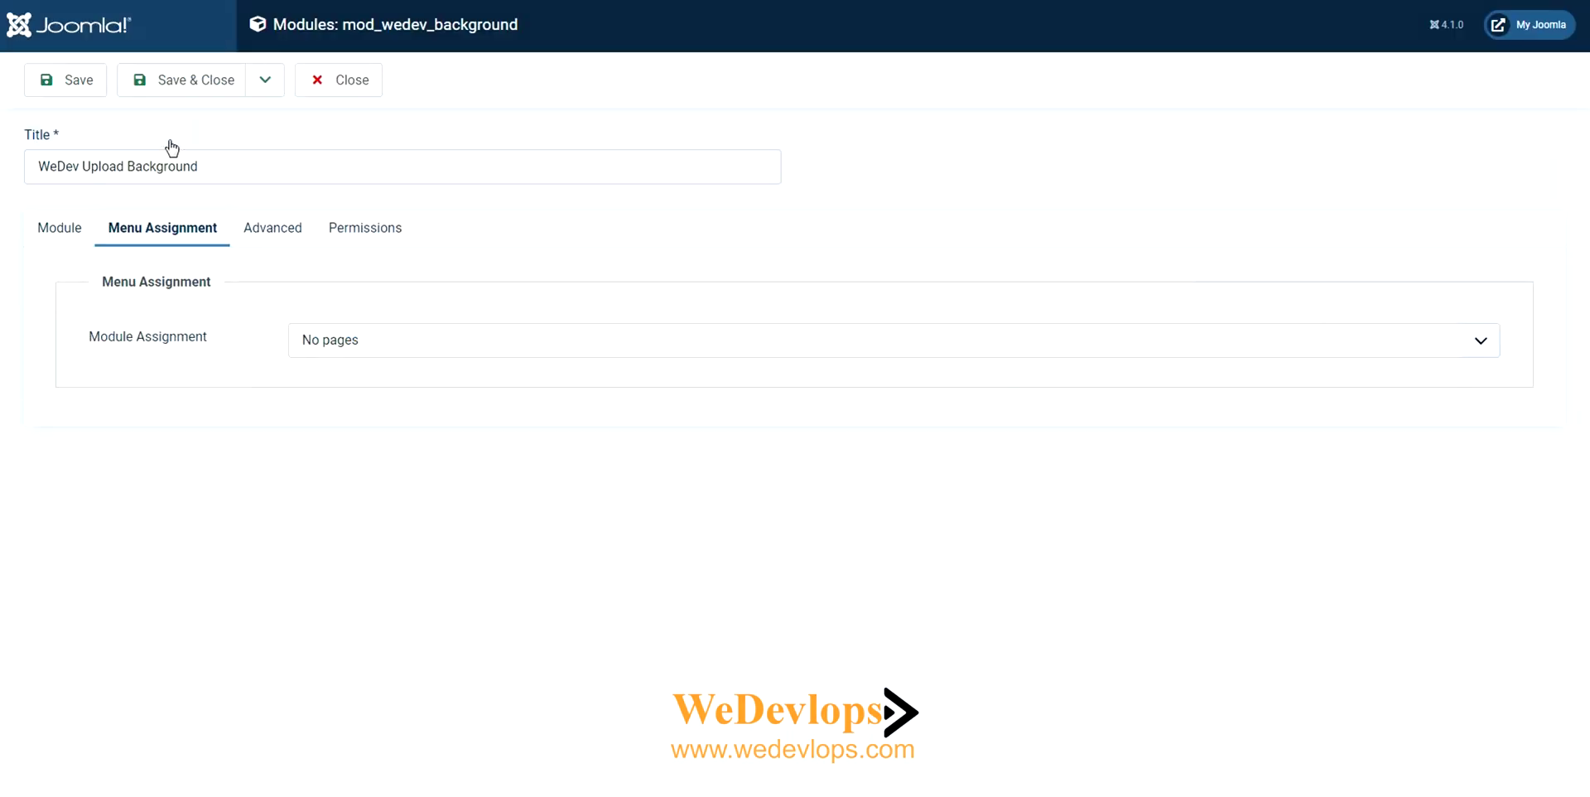
Set the module's Menu Assignment to 'On all pages'.
{"action": "left_click", "coordinate": [361, 353]}
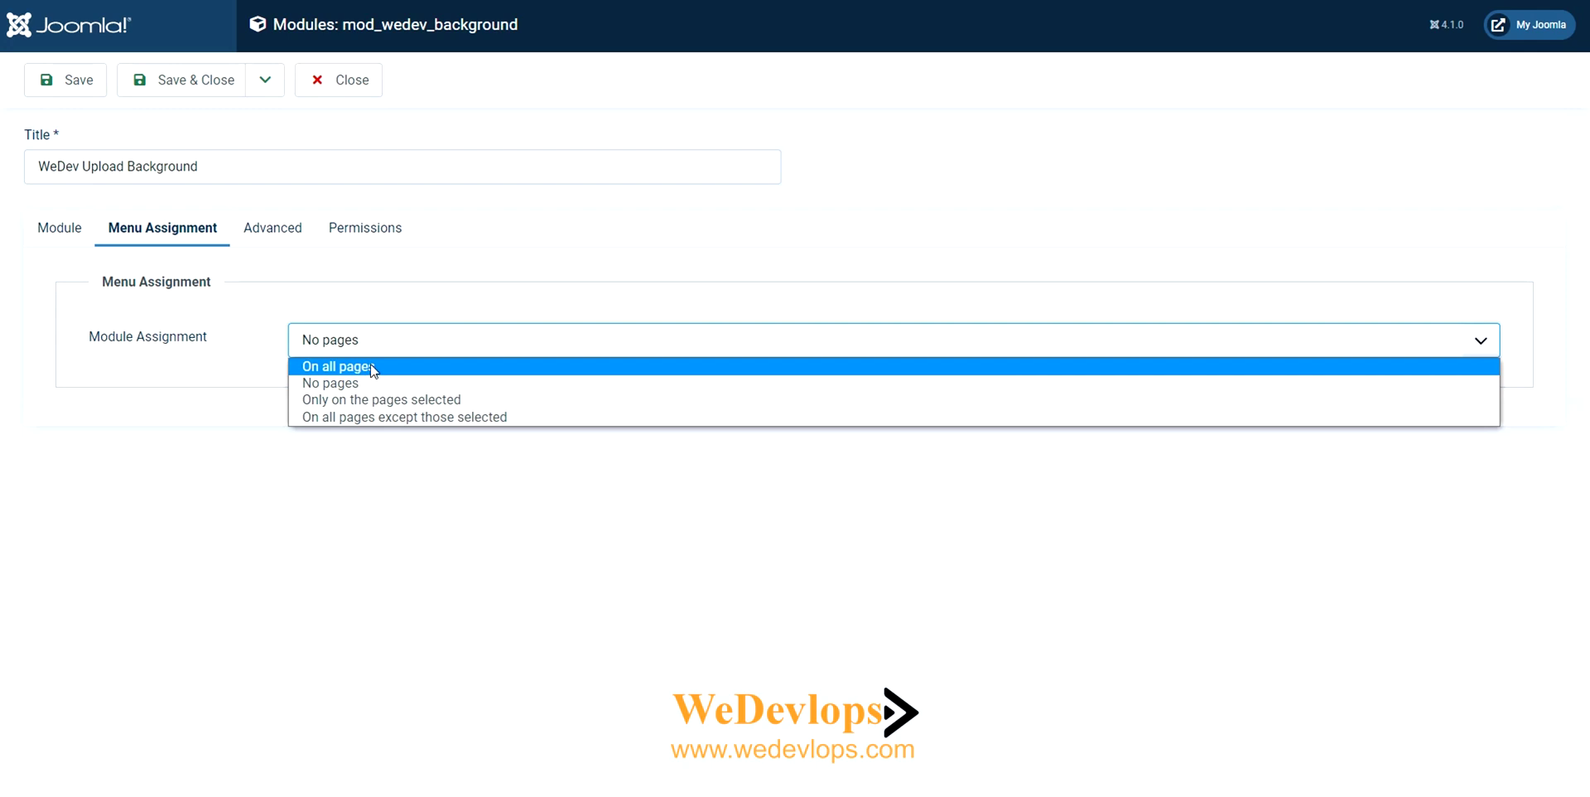
{"action": "left_click", "coordinate": [371, 369]}
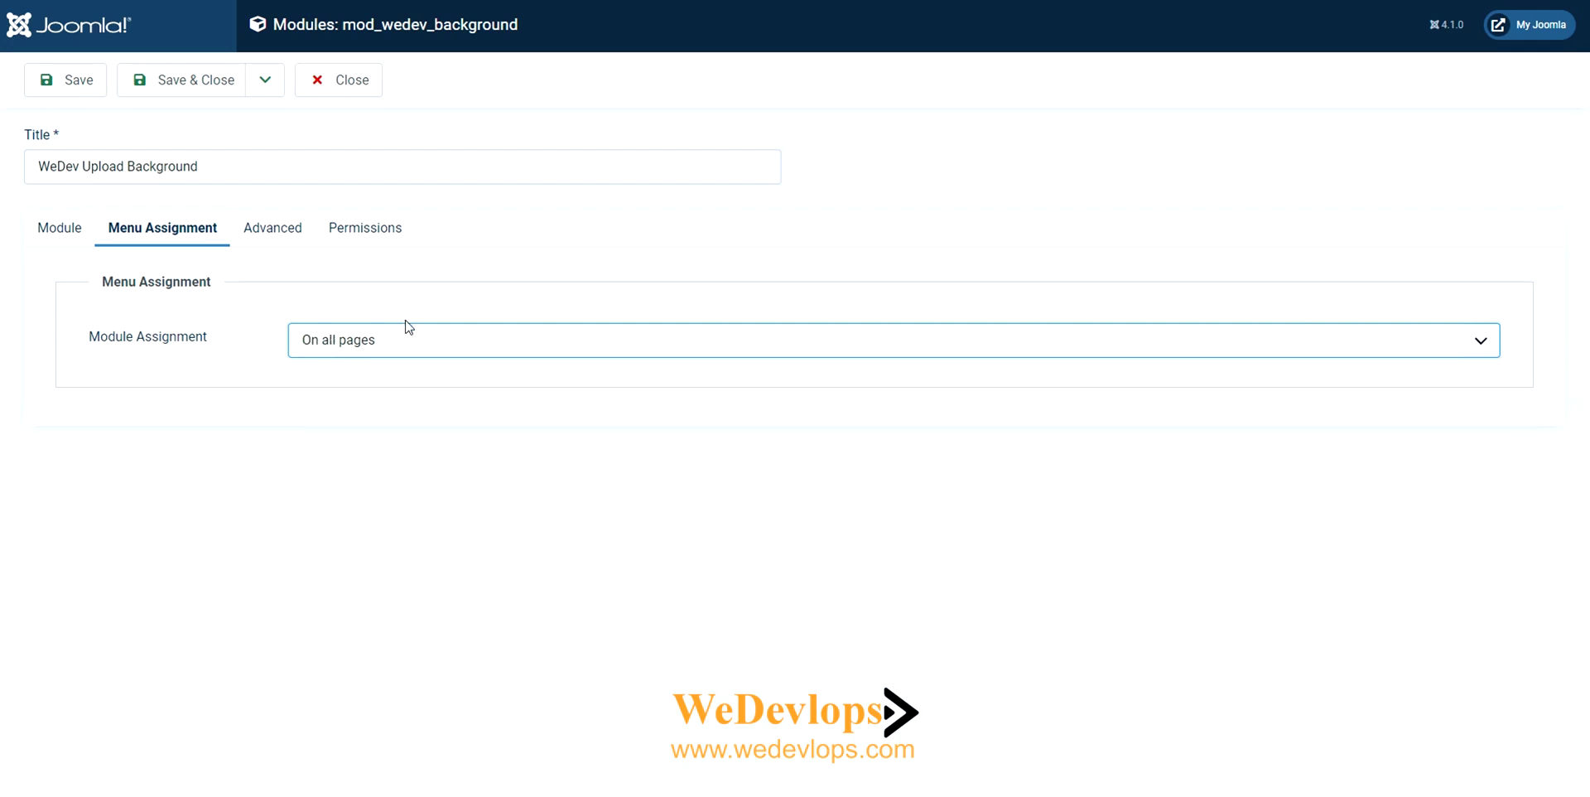
{"action": "left_click", "coordinate": [259, 240]}
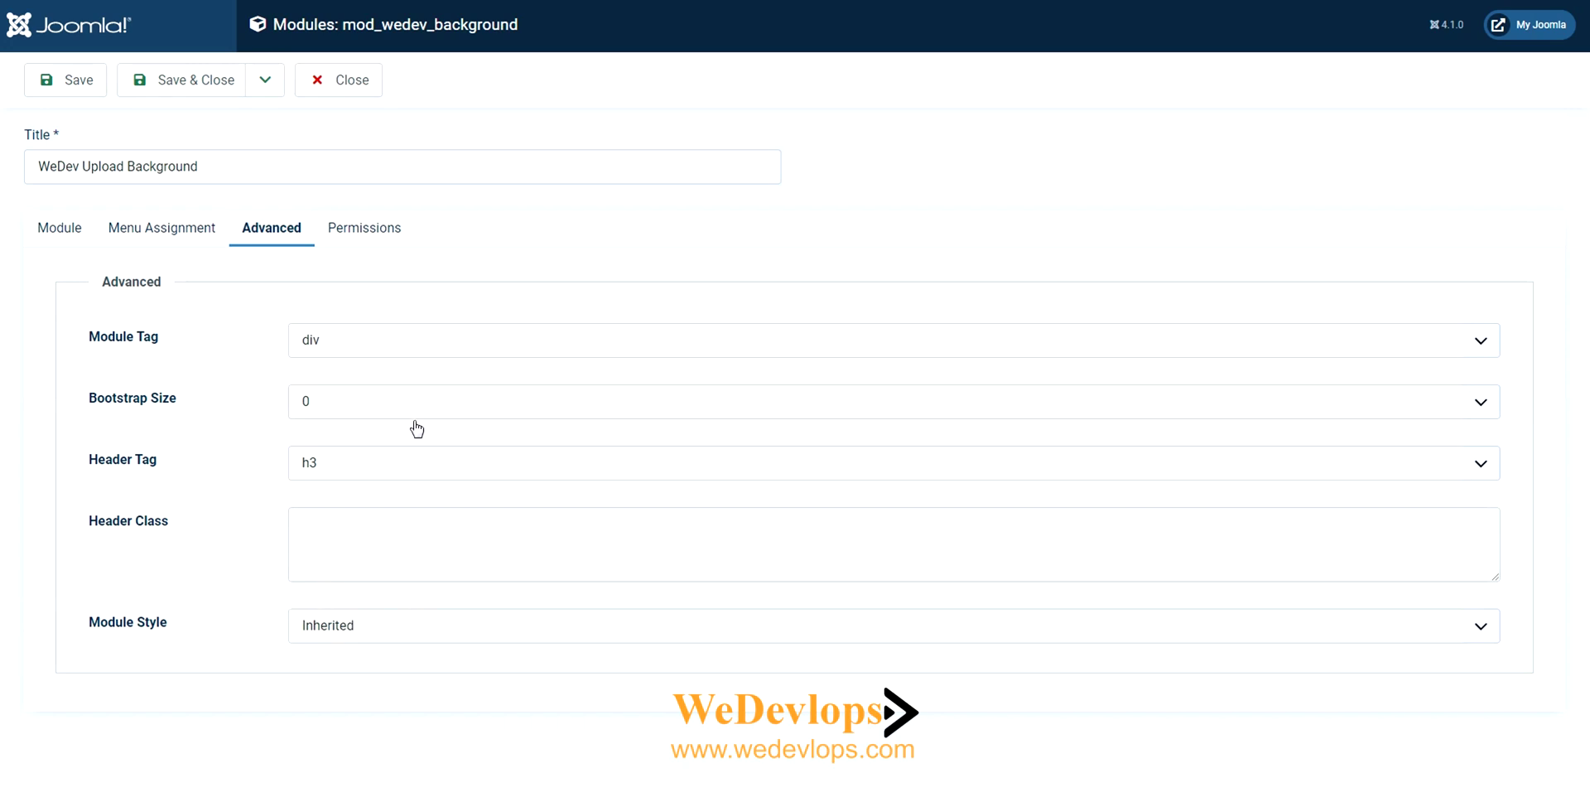
Save the module, giving the Cassiopeia site a bright green background.
{"action": "left_click", "coordinate": [62, 236]}
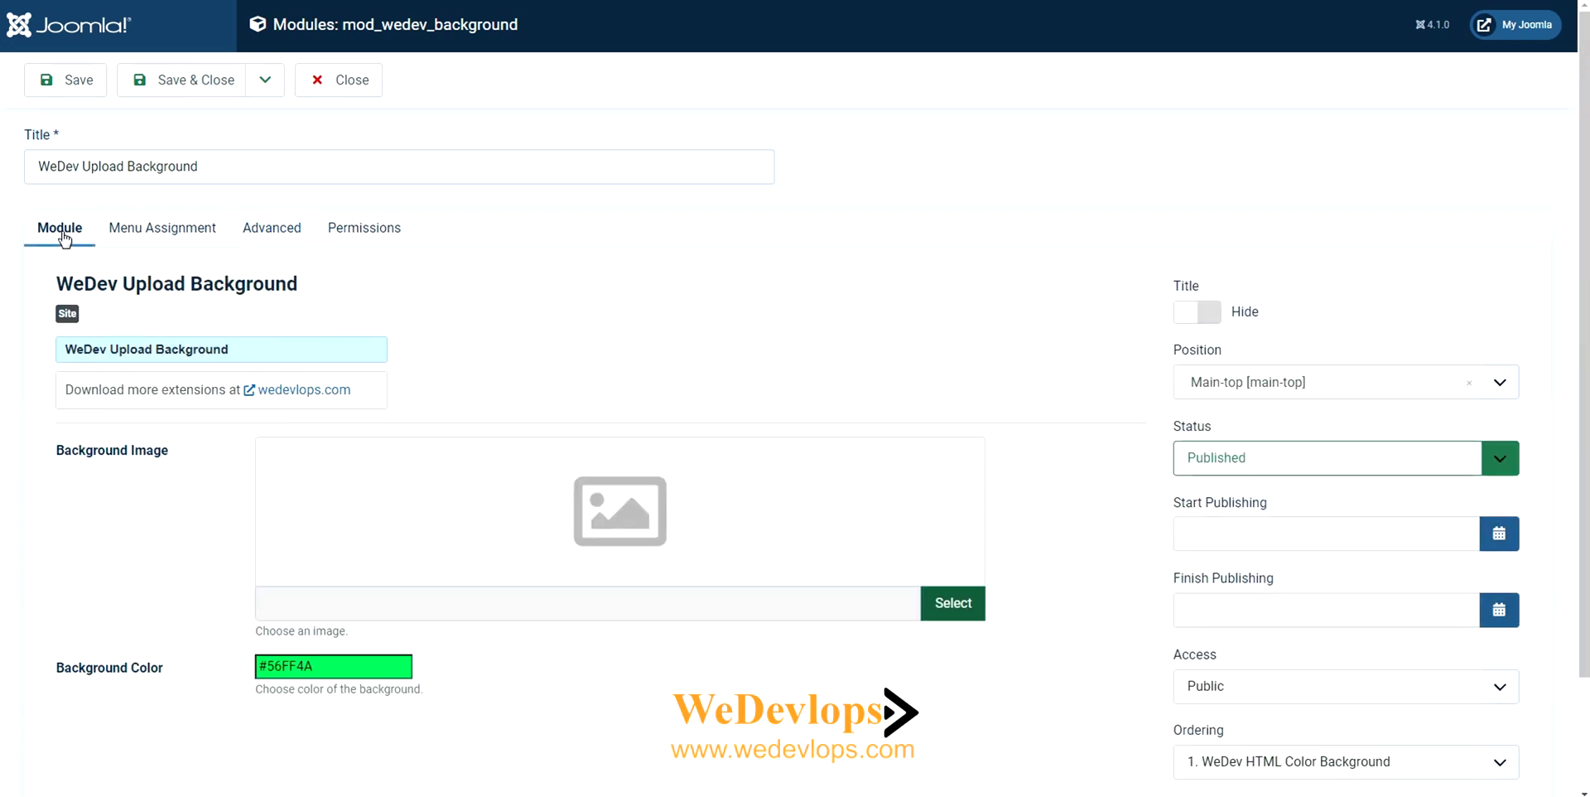
{"action": "left_click", "coordinate": [75, 84]}
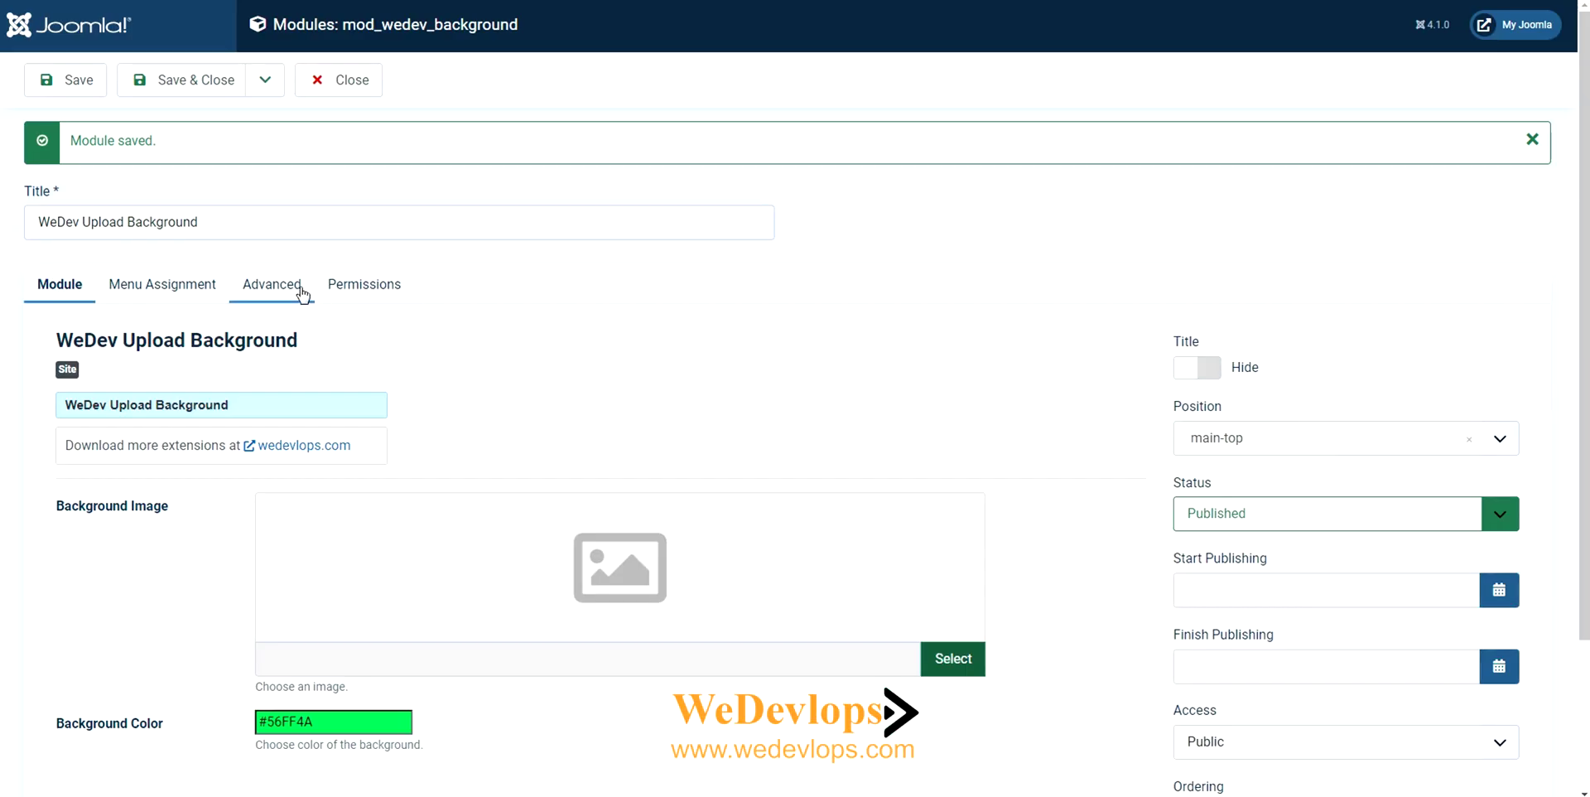
Set the Module Style to html5 under Advanced and save.
{"action": "left_click", "coordinate": [294, 290]}
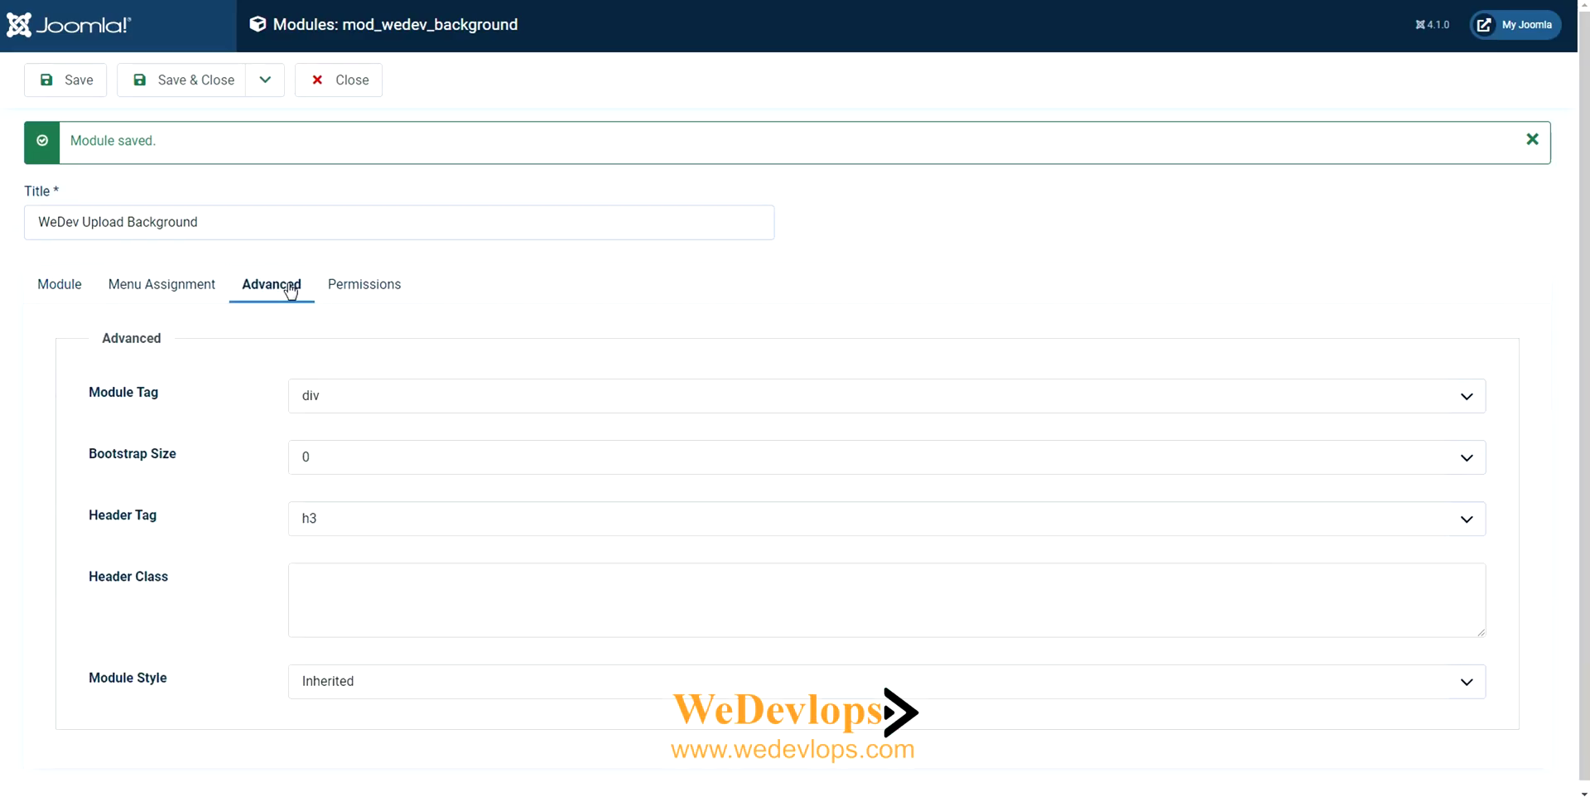
{"action": "left_click", "coordinate": [418, 689]}
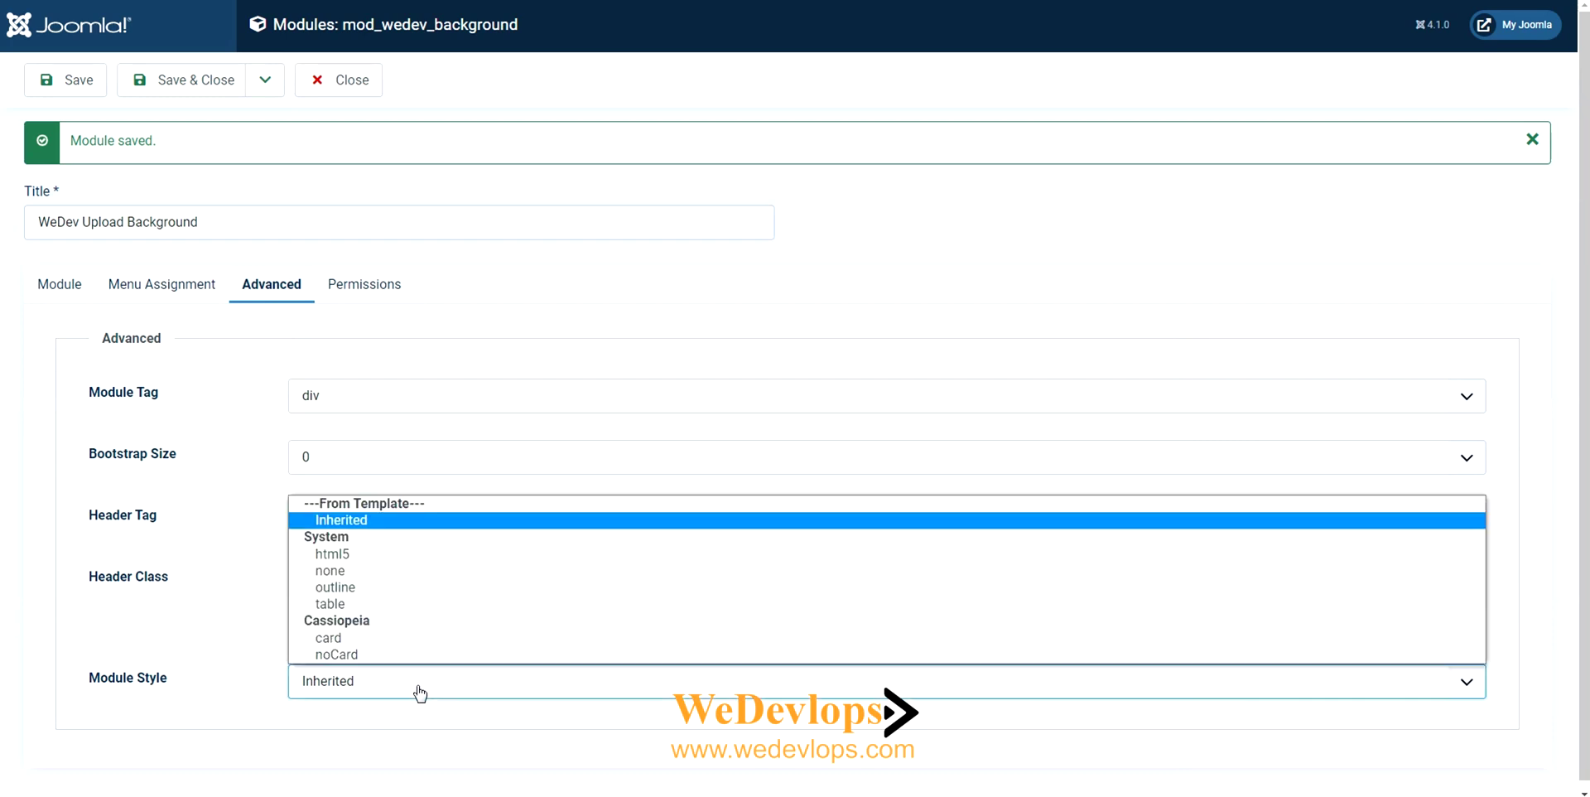
{"action": "left_click", "coordinate": [367, 555]}
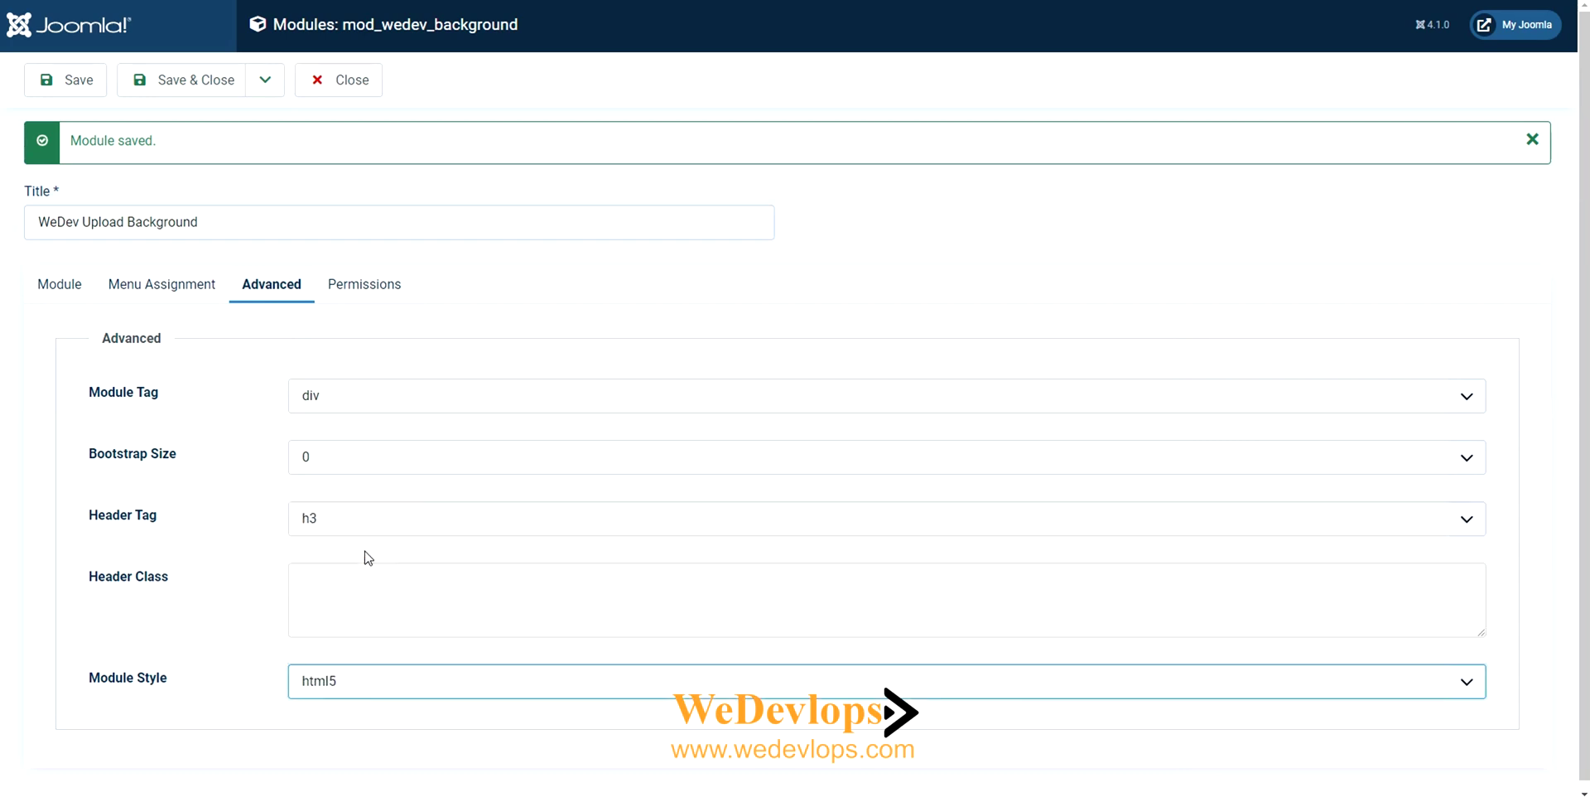
{"action": "left_click", "coordinate": [72, 89]}
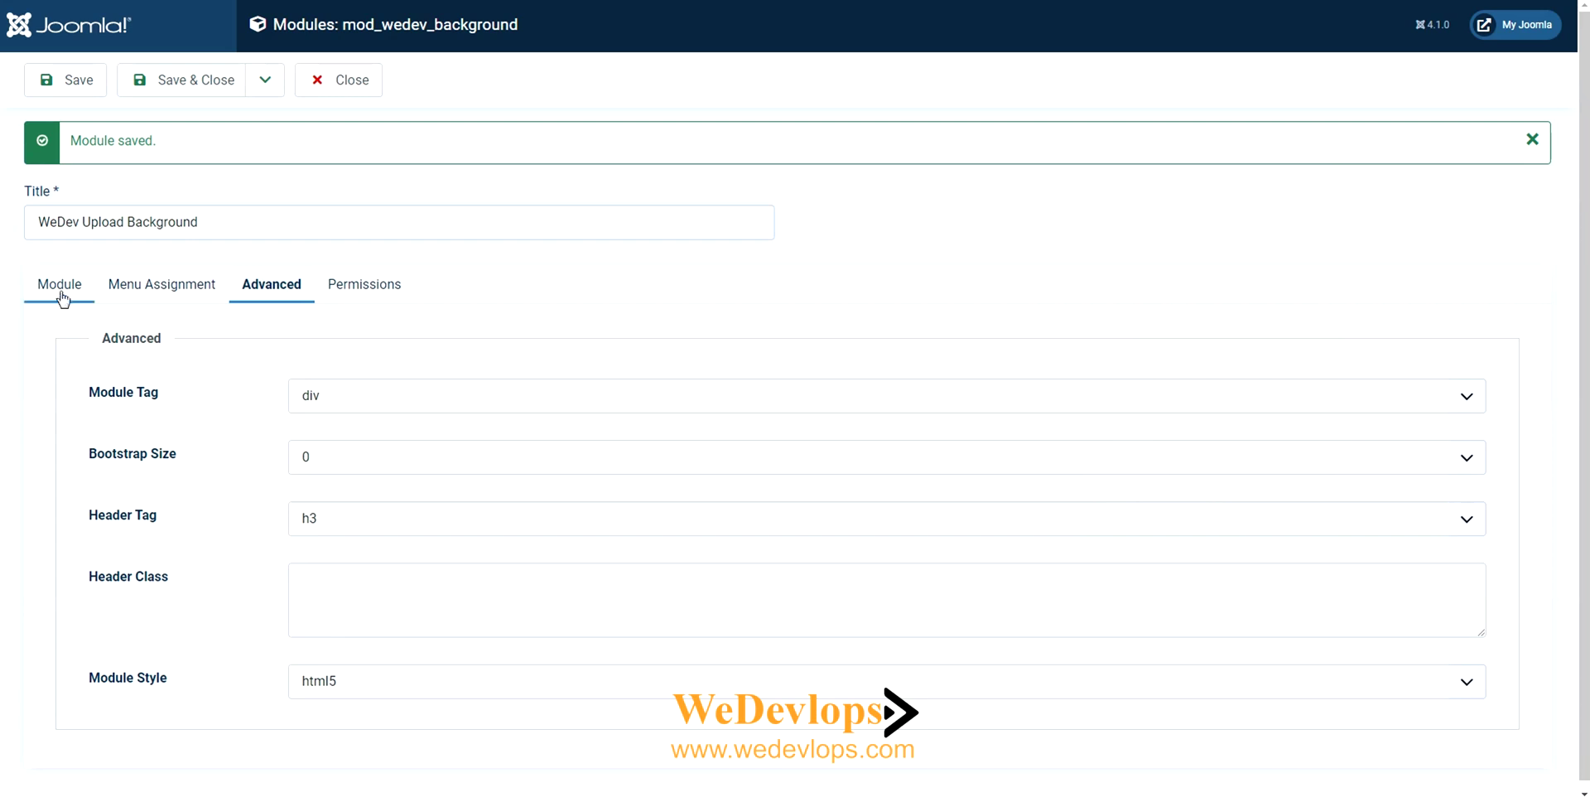
Change the background colour to yellow #FFFF4A and save the module.
{"action": "left_click", "coordinate": [60, 290]}
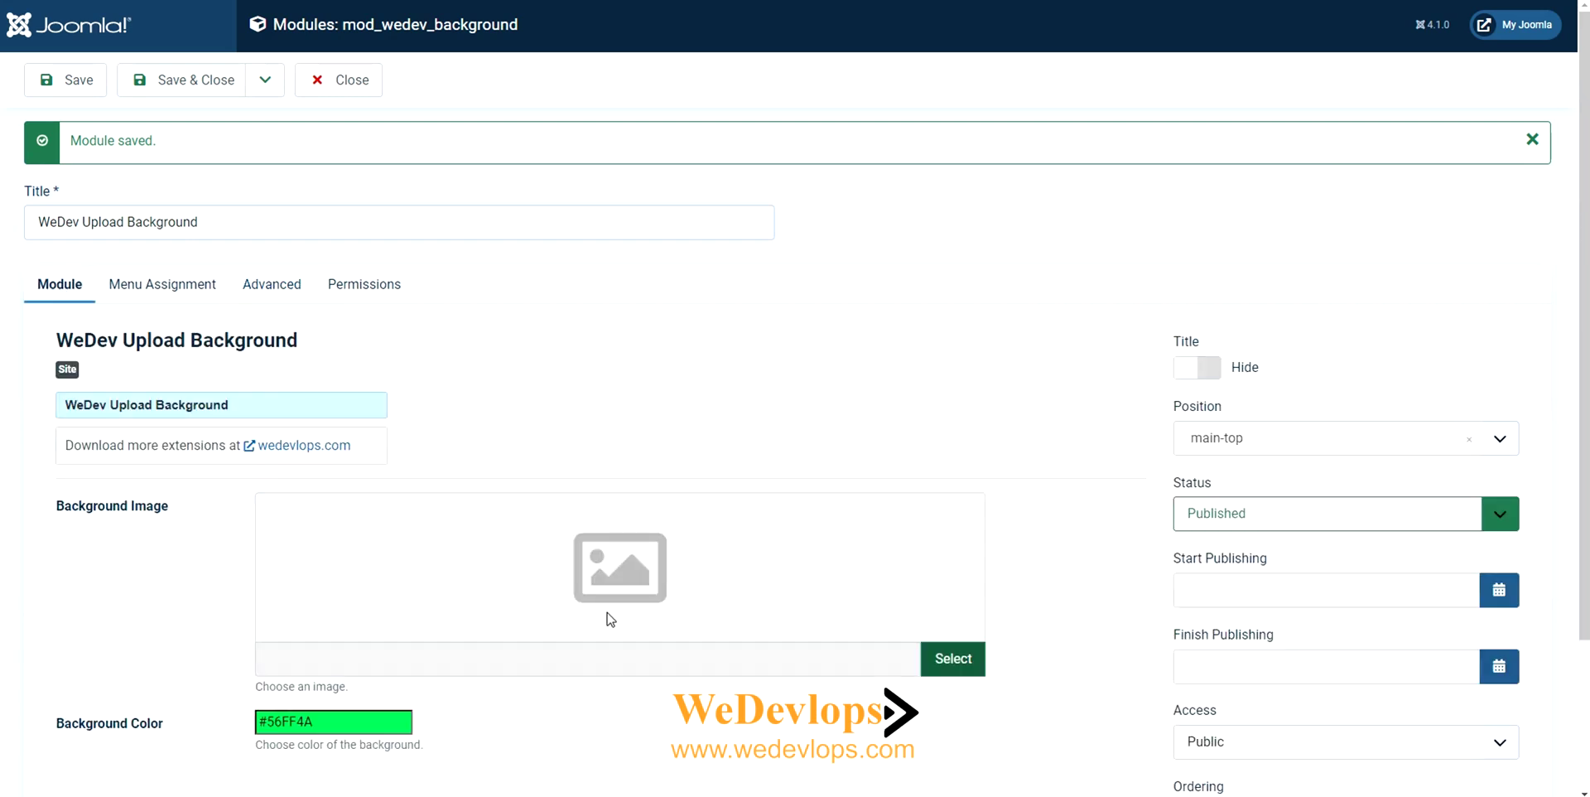
{"action": "left_click", "coordinate": [348, 719]}
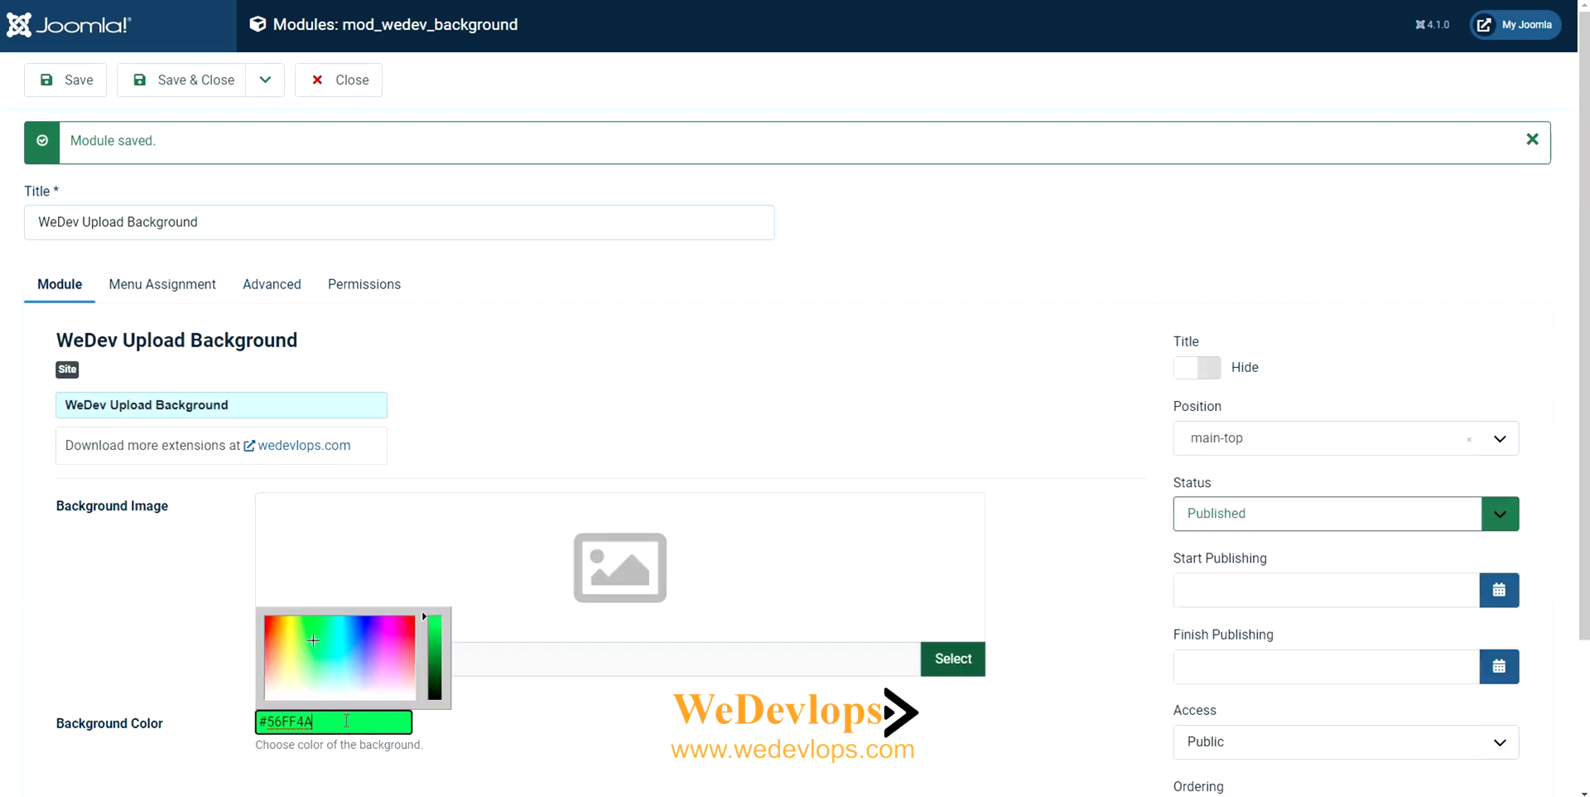
{"action": "left_click", "coordinate": [289, 638]}
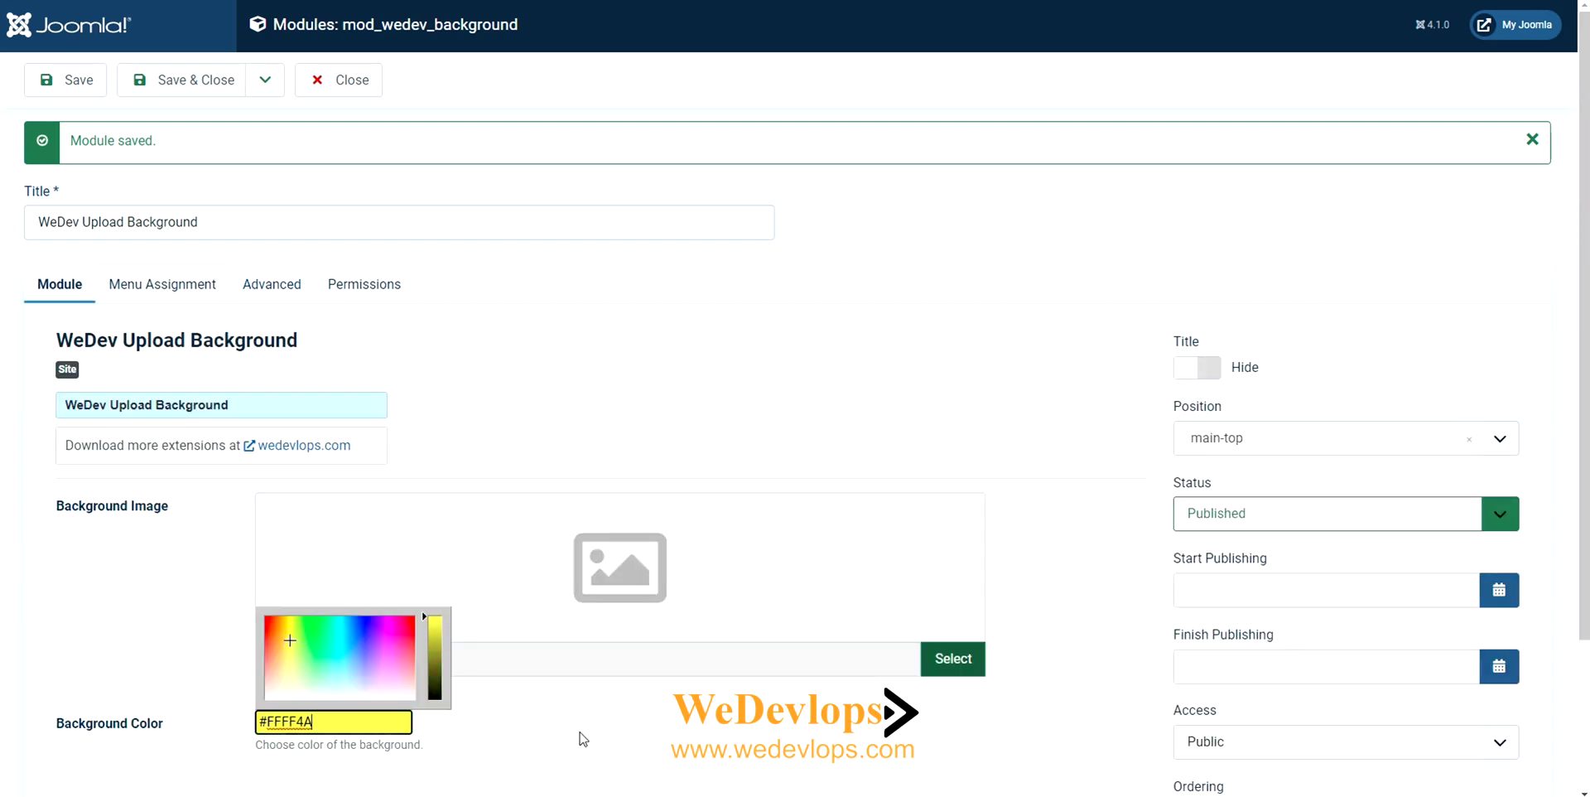
{"action": "left_click", "coordinate": [605, 748]}
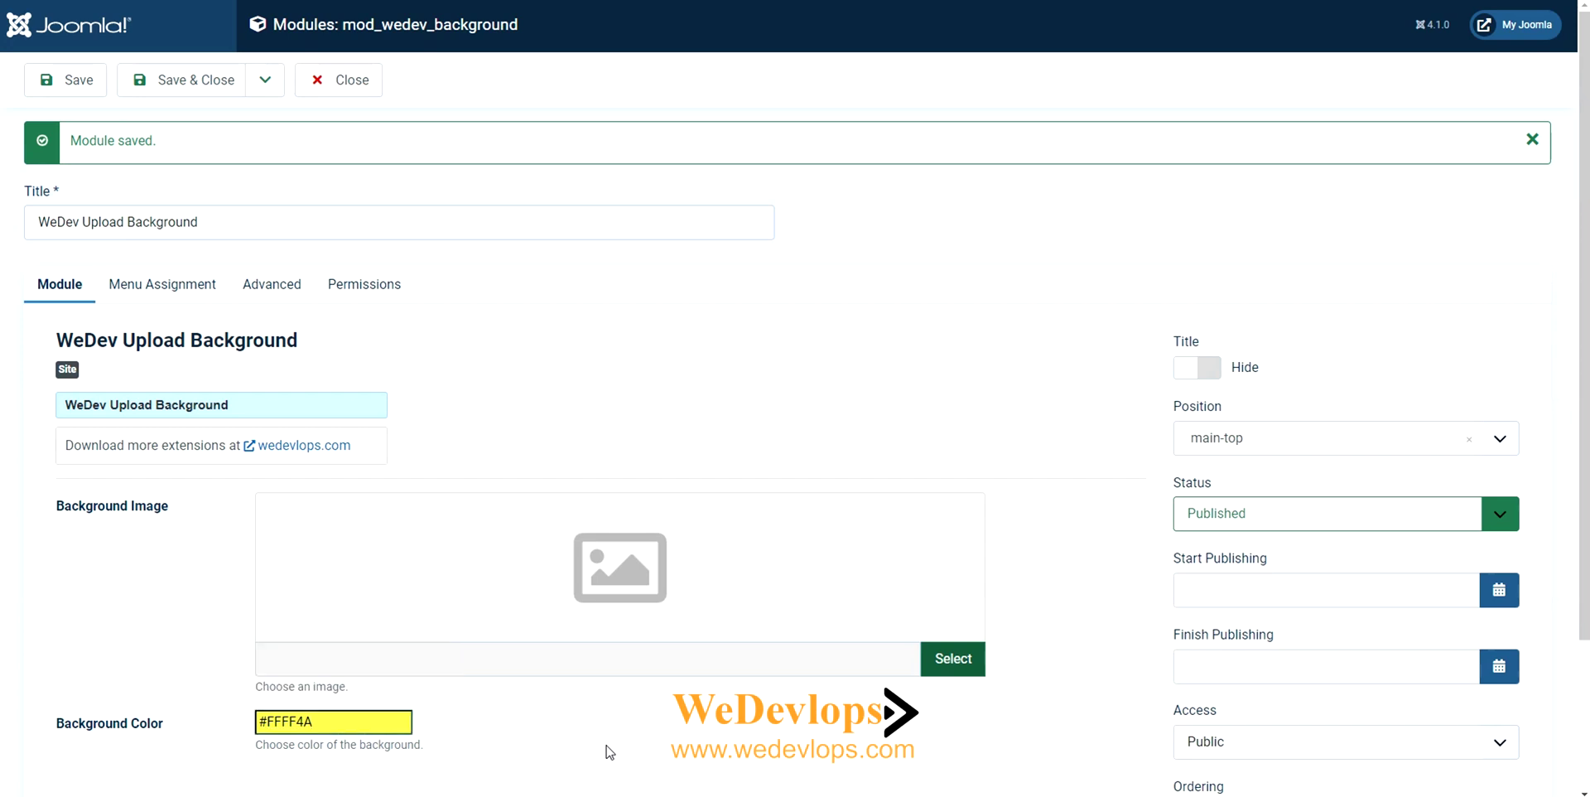
{"action": "left_click", "coordinate": [76, 91]}
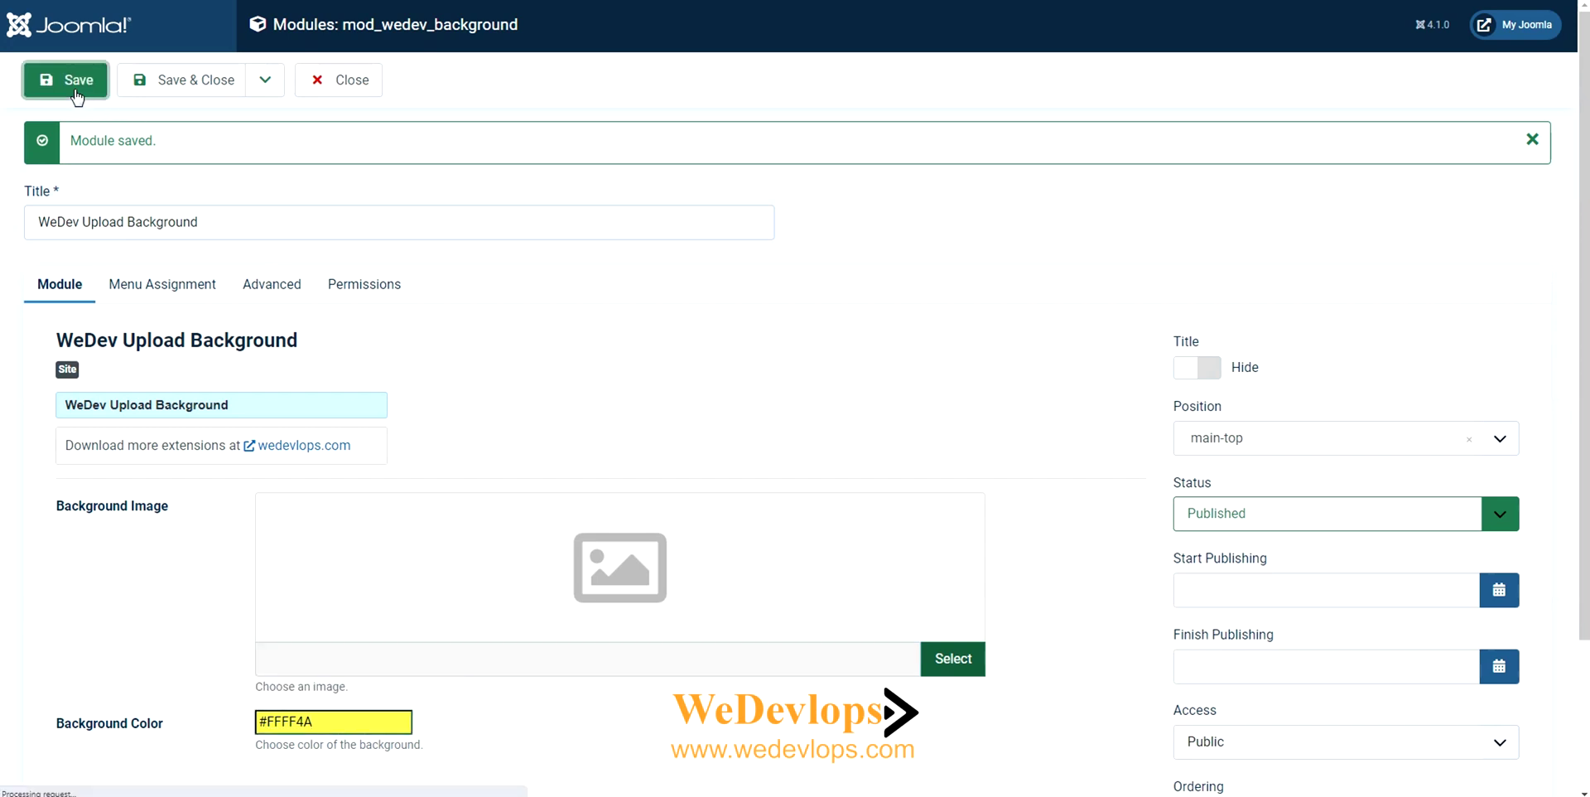